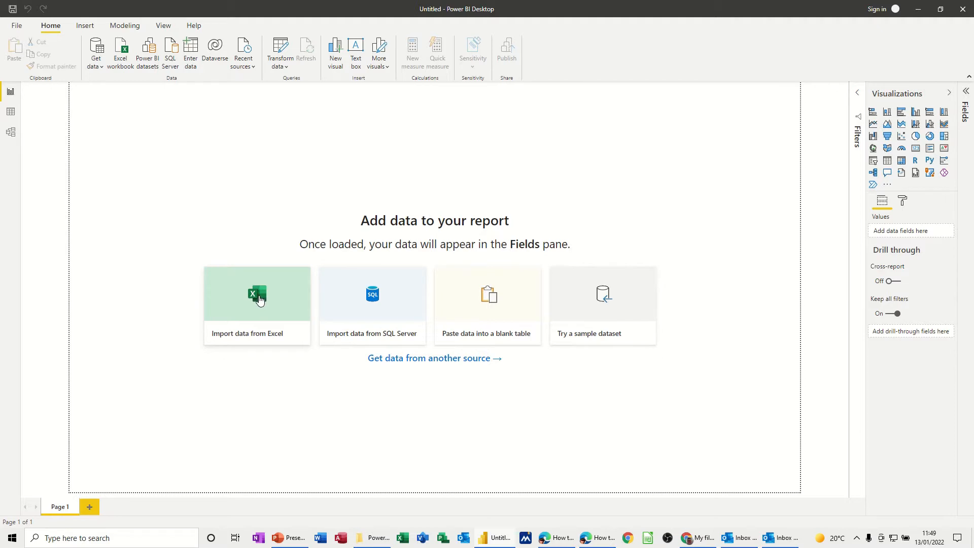
Step: Import the Excel workbook DataSource.xlsx from the Power BI folder inside Examples
{"action": "left_click", "coordinate": [99, 69]}
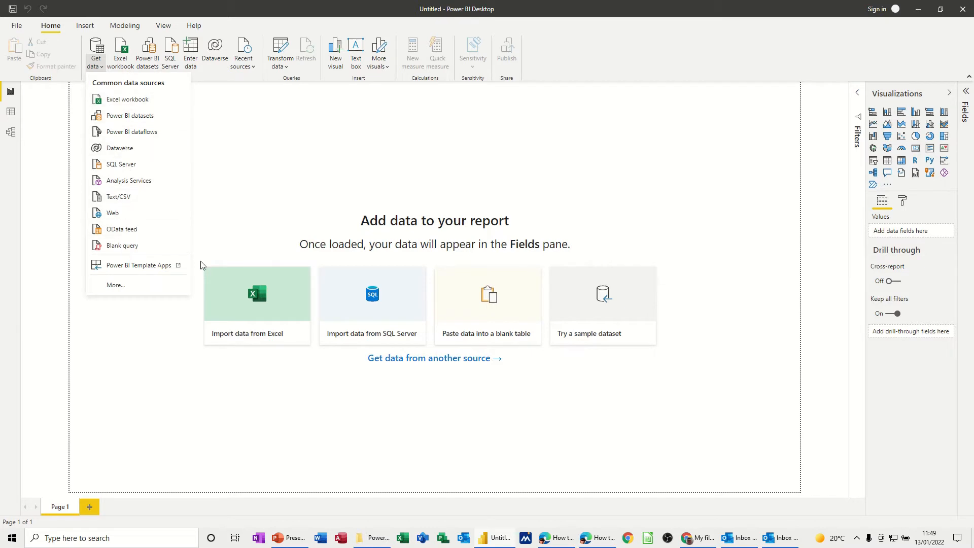
{"action": "left_click", "coordinate": [256, 299]}
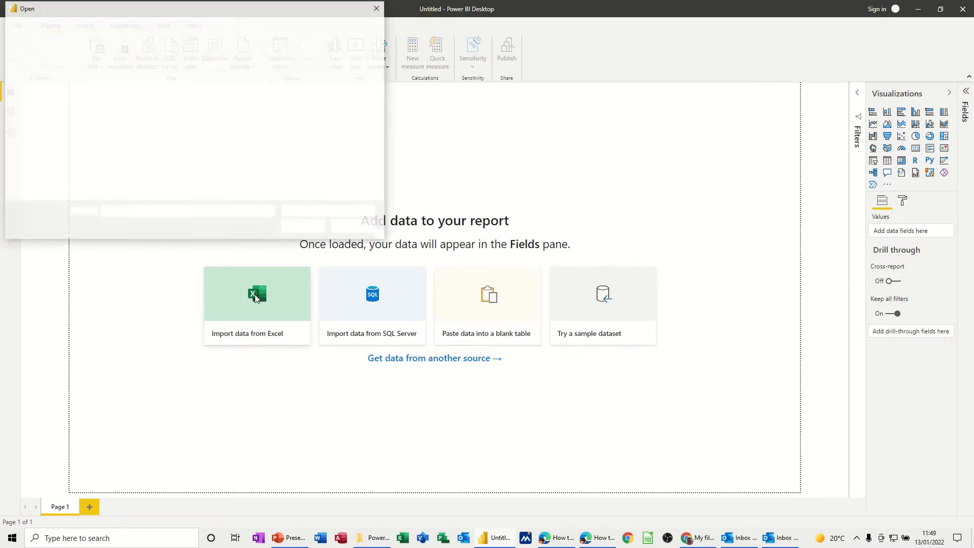
{"action": "left_click_drag", "start_coordinate": [86, 177], "coordinate": [89, 124]}
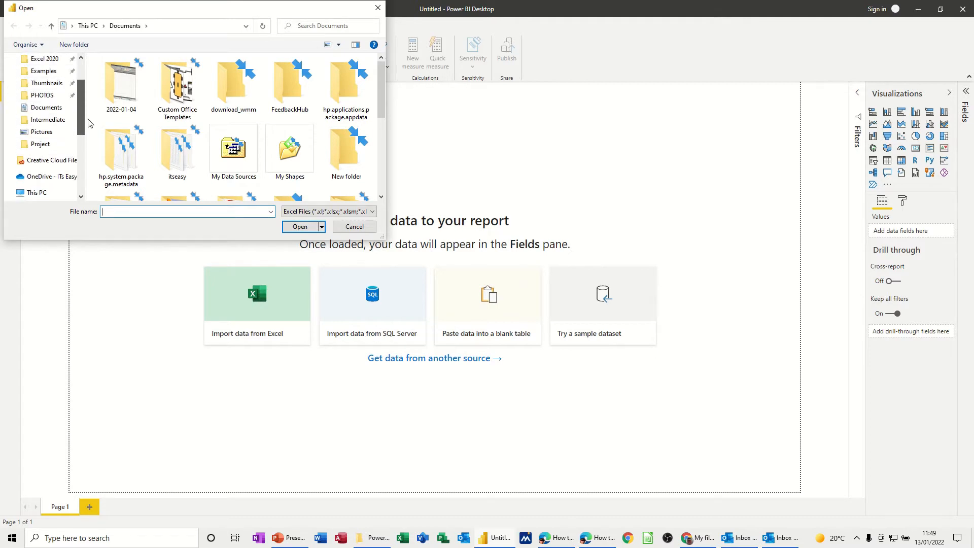
{"action": "left_click", "coordinate": [37, 74]}
{"action": "double_click", "coordinate": [135, 129]}
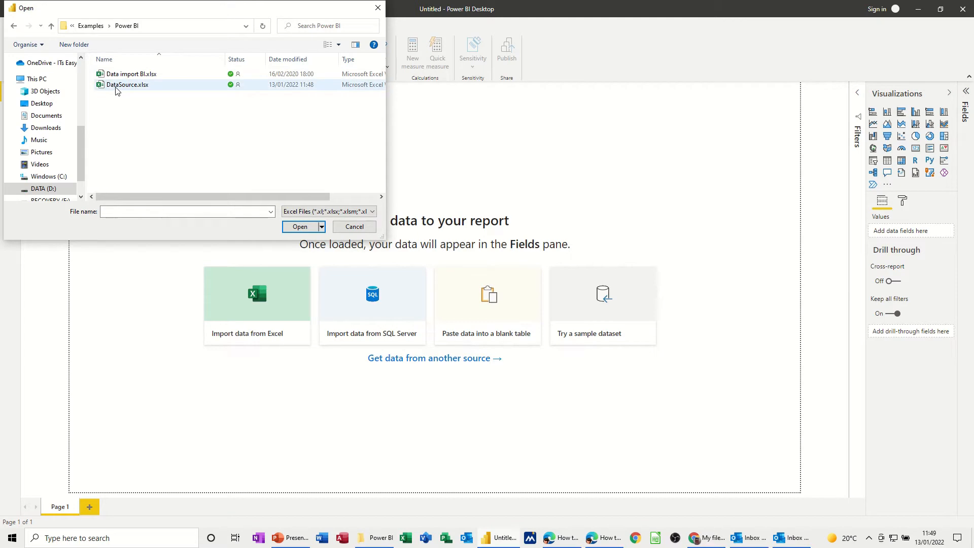
{"action": "double_click", "coordinate": [109, 85]}
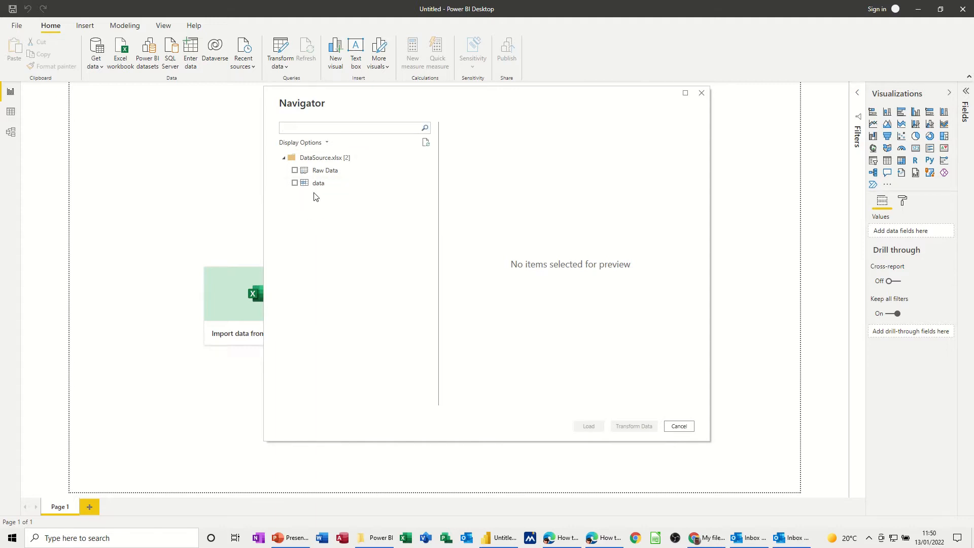
Step: Preview the workbook's Raw Data and data items, and load only Raw Data into the report
{"action": "left_click", "coordinate": [295, 171]}
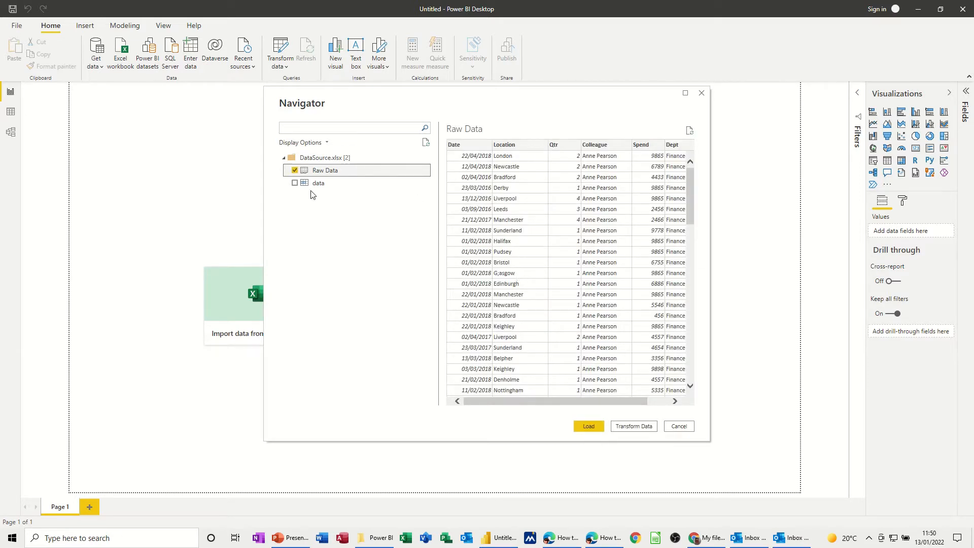
{"action": "left_click", "coordinate": [295, 183]}
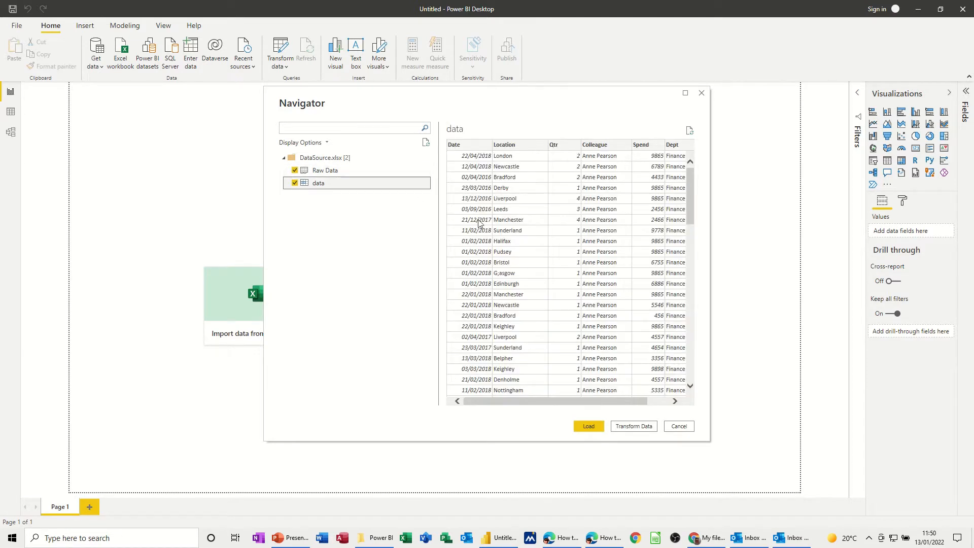
{"action": "left_click", "coordinate": [295, 183]}
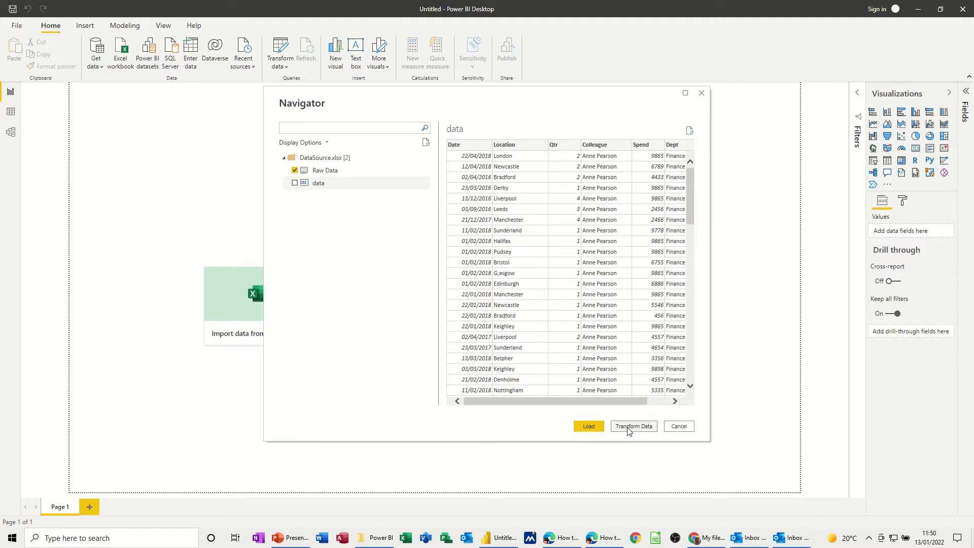
{"action": "left_click_drag", "start_coordinate": [613, 403], "coordinate": [638, 404]}
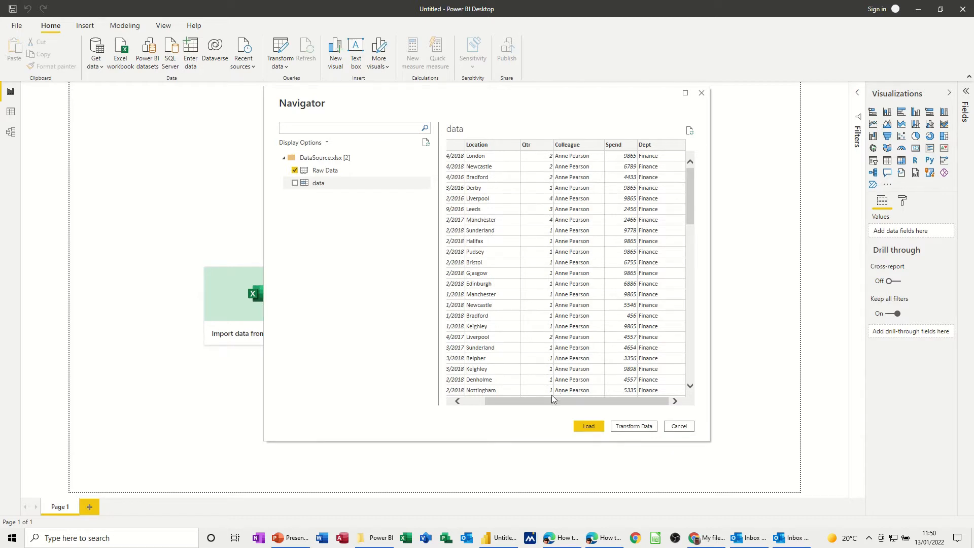
{"action": "left_click_drag", "start_coordinate": [549, 401], "coordinate": [527, 402]}
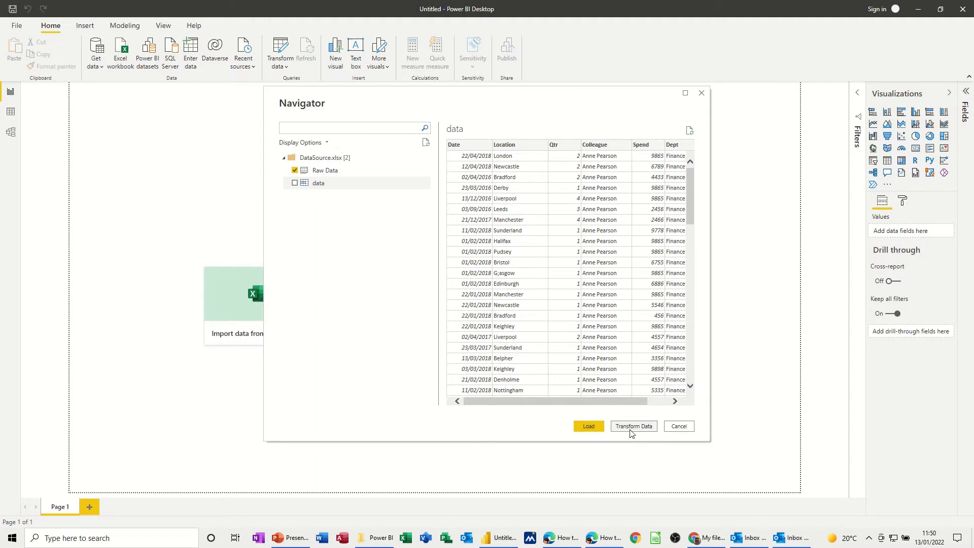
{"action": "left_click", "coordinate": [592, 428]}
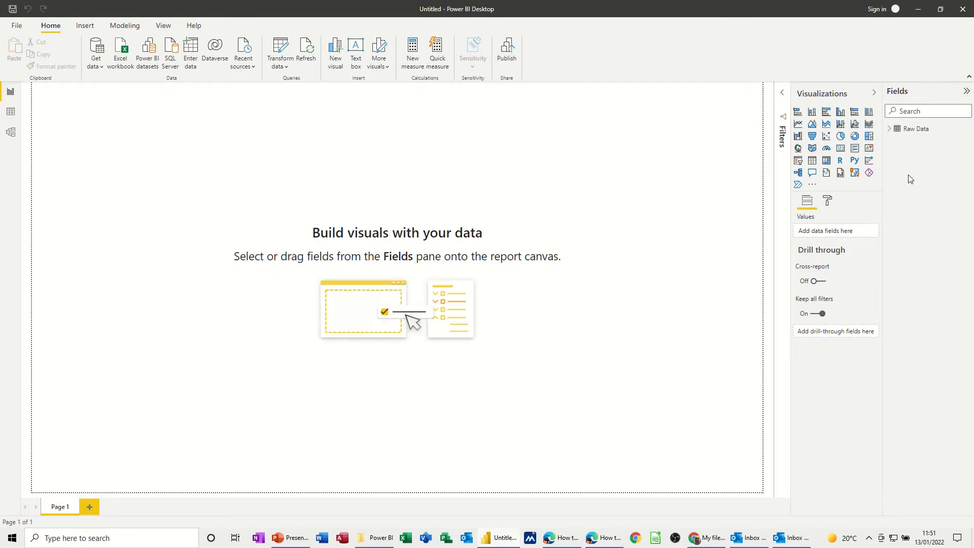
Step: Expand the Raw Data fields and the report filters, and rename Page 1 as Main Data
{"action": "left_click", "coordinate": [889, 131]}
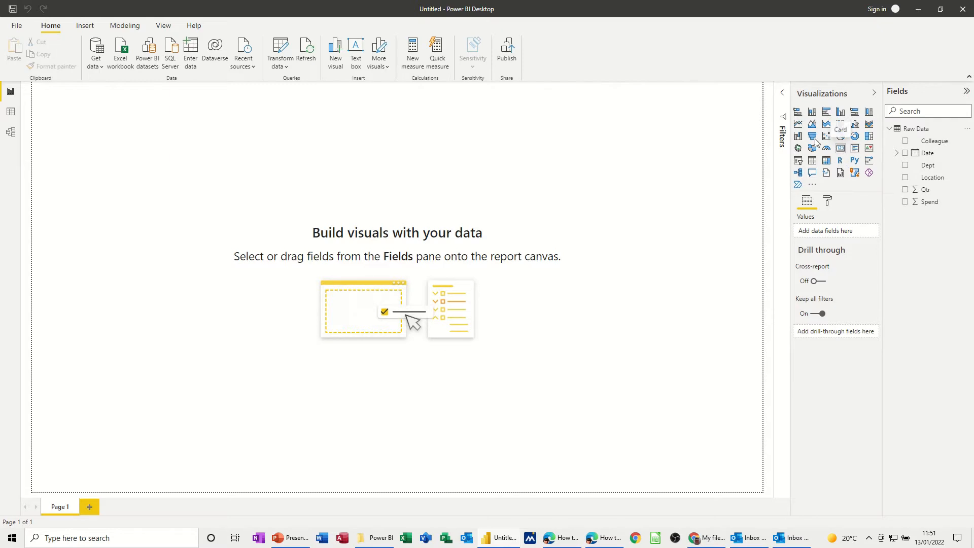
{"action": "left_click", "coordinate": [783, 97]}
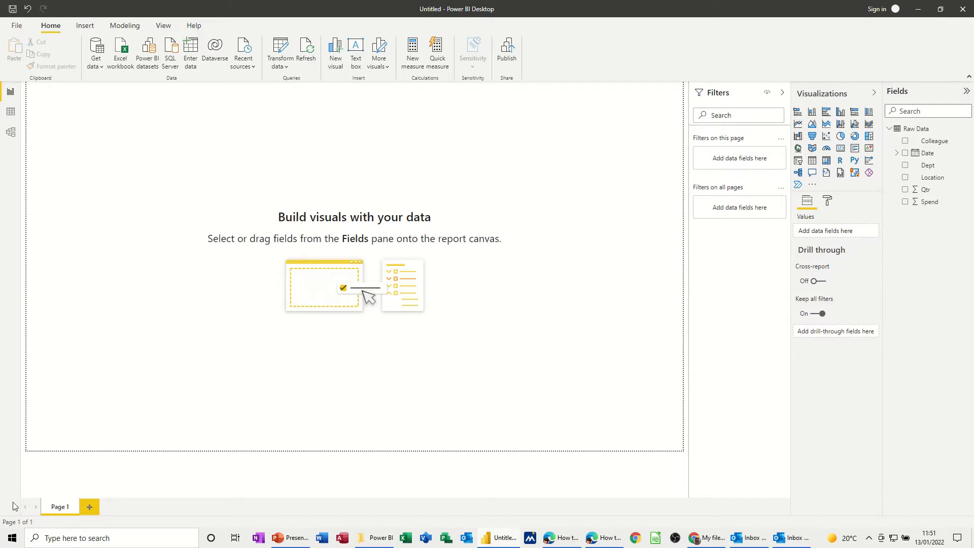
{"action": "double_click", "coordinate": [58, 507]}
{"action": "type", "text": "M"}
{"action": "key", "text": "Return"}
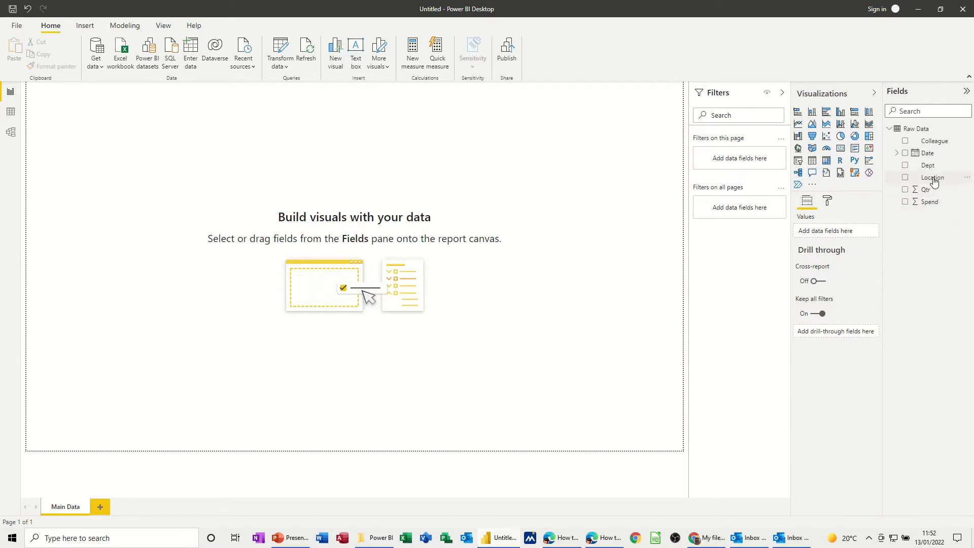
Step: Create a table of Location and Spend, enlarged so that all locations fit without scrolling
{"action": "left_click", "coordinate": [906, 178]}
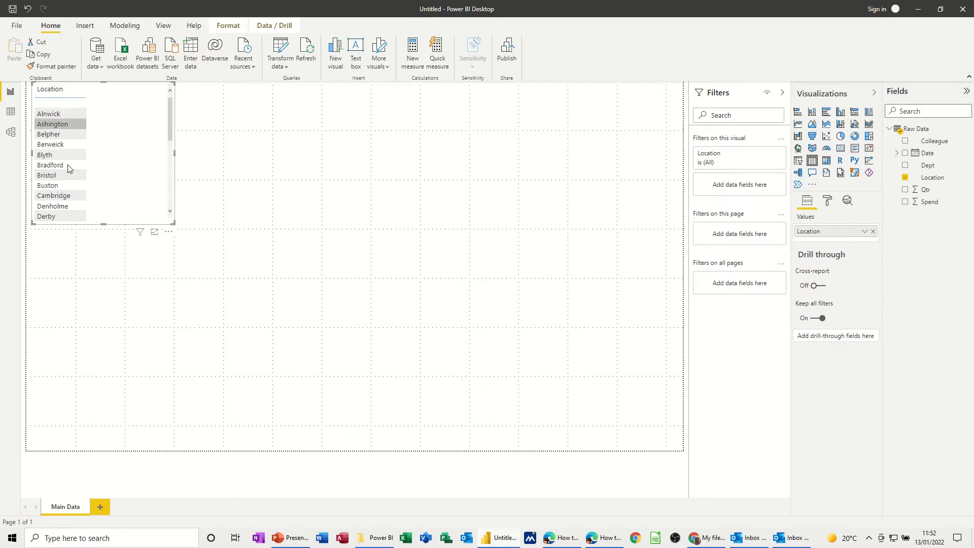
{"action": "left_click_drag", "start_coordinate": [173, 223], "coordinate": [235, 417]}
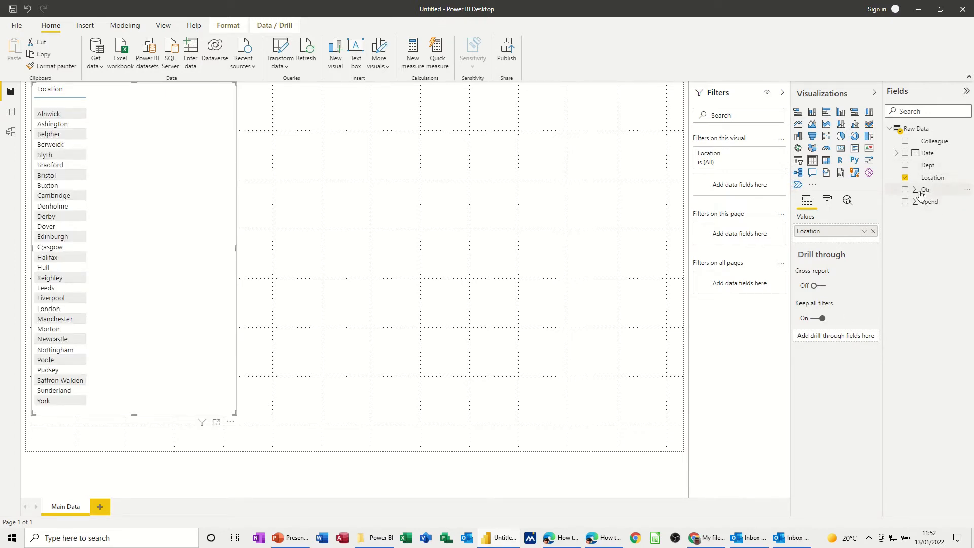
{"action": "left_click", "coordinate": [905, 202]}
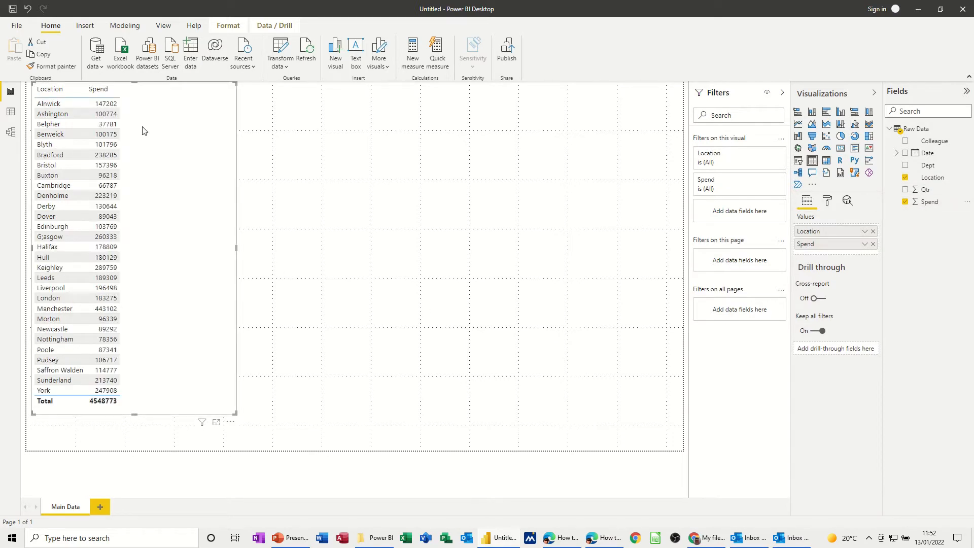
Step: Add a separate clustered column chart beside the table with Dept on the axis and Spend as values
{"action": "left_click", "coordinate": [259, 108]}
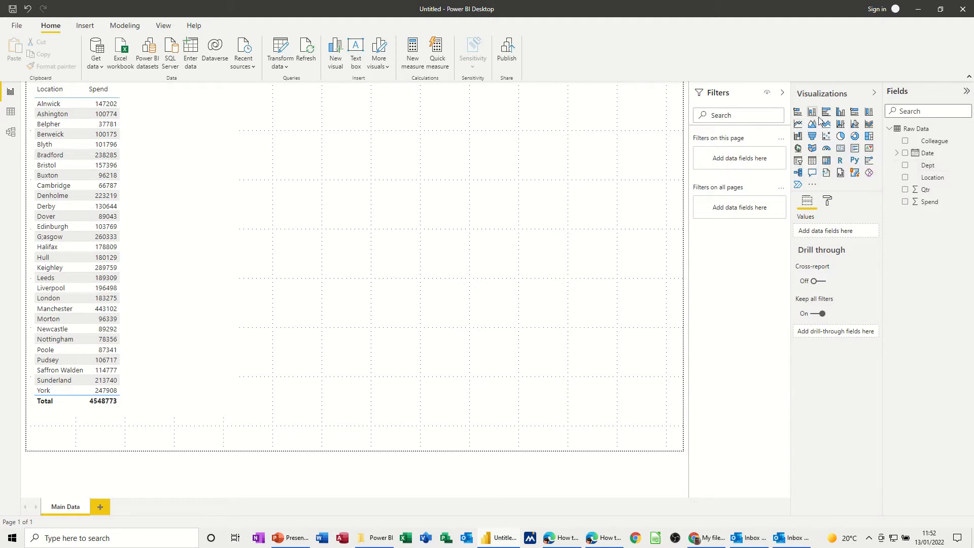
{"action": "left_click", "coordinate": [841, 112]}
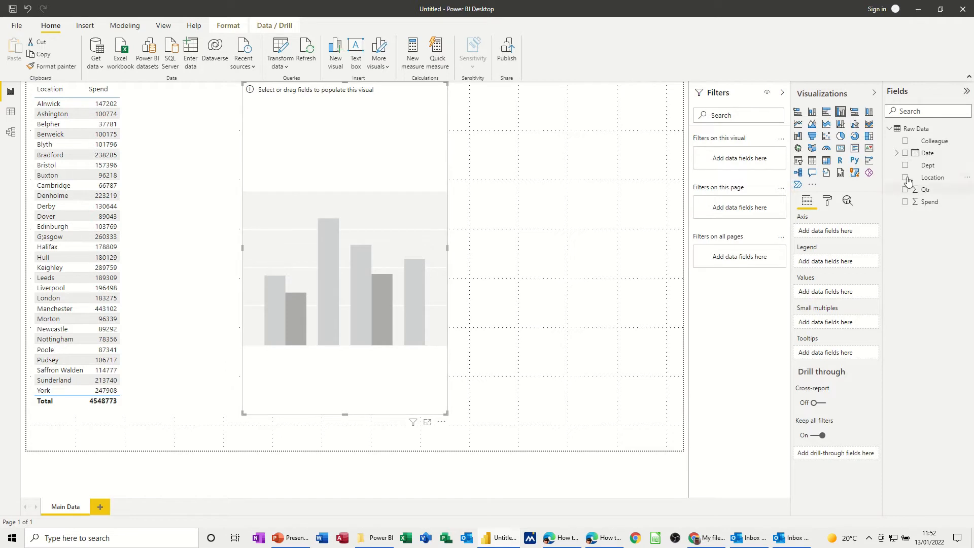
{"action": "left_click_drag", "start_coordinate": [928, 169], "coordinate": [341, 174]}
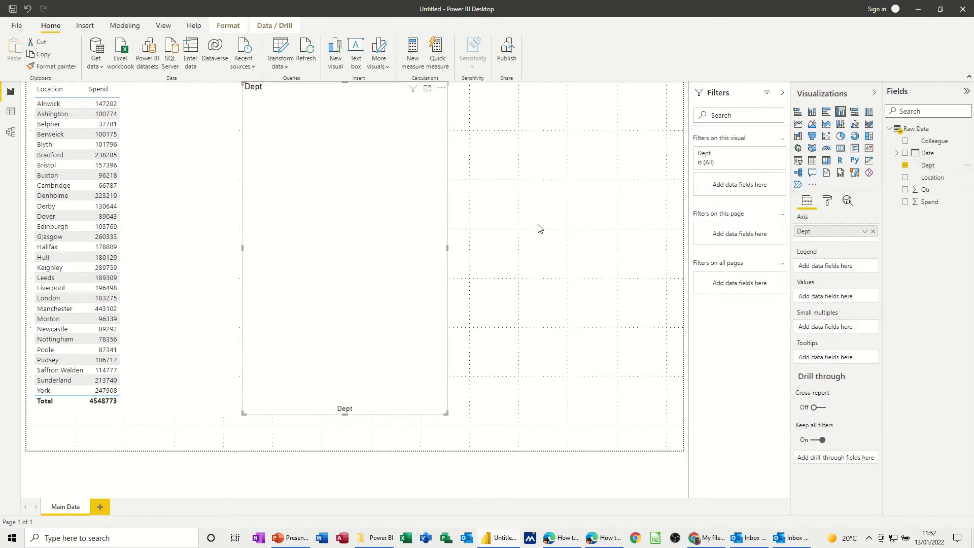
{"action": "left_click", "coordinate": [907, 206]}
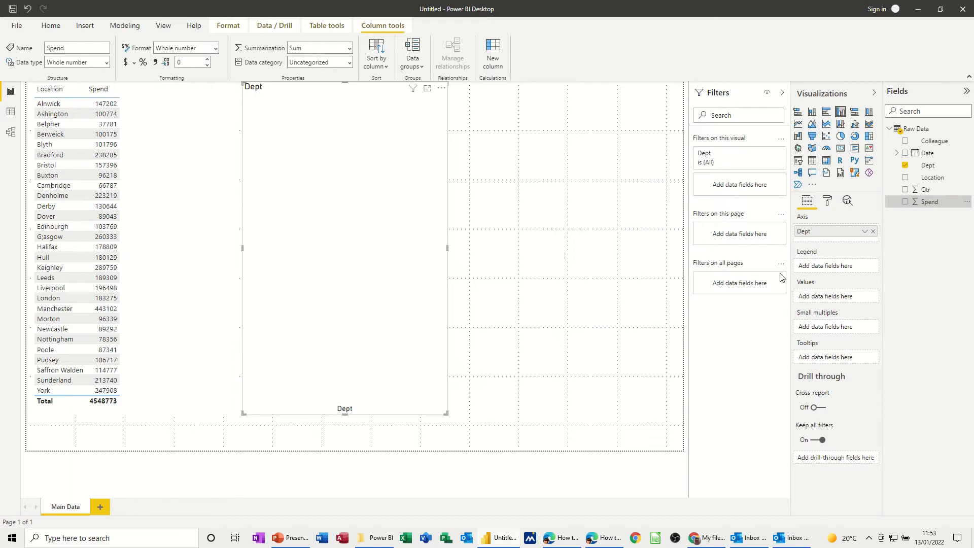
{"action": "left_click", "coordinate": [906, 202]}
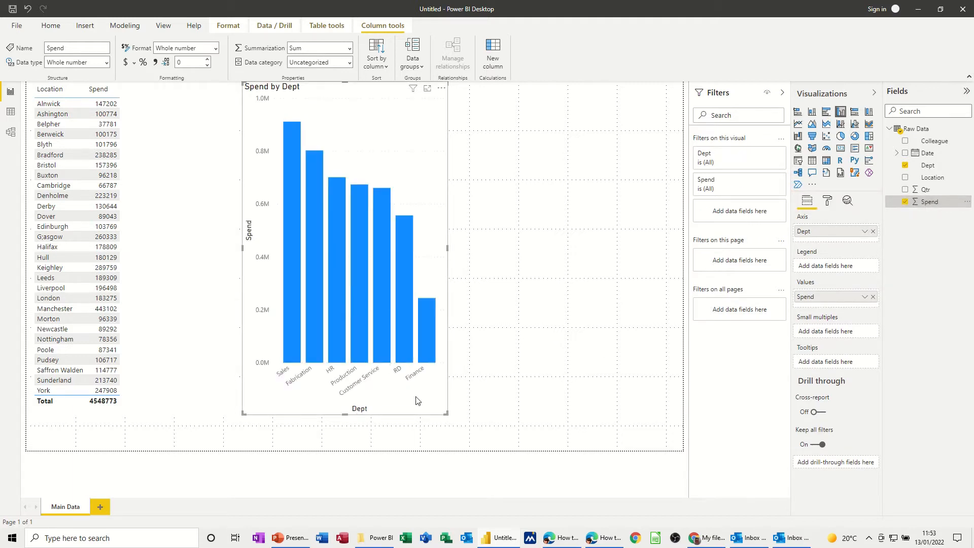
Step: Cross-filter the location table by the Customer Service, HR, Fabrication and Sales columns of the chart in turn
{"action": "left_click", "coordinate": [382, 251]}
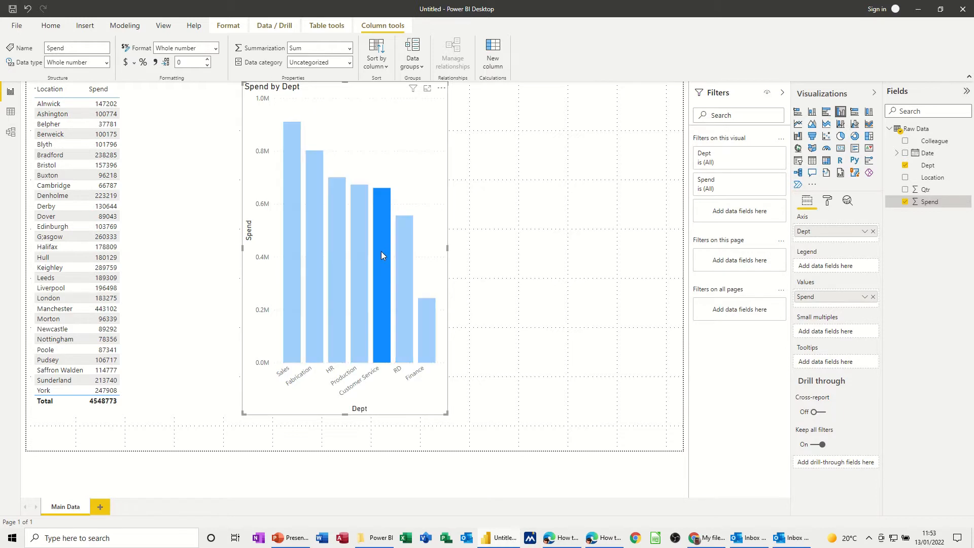
{"action": "mouse_move", "coordinate": [379, 250]}
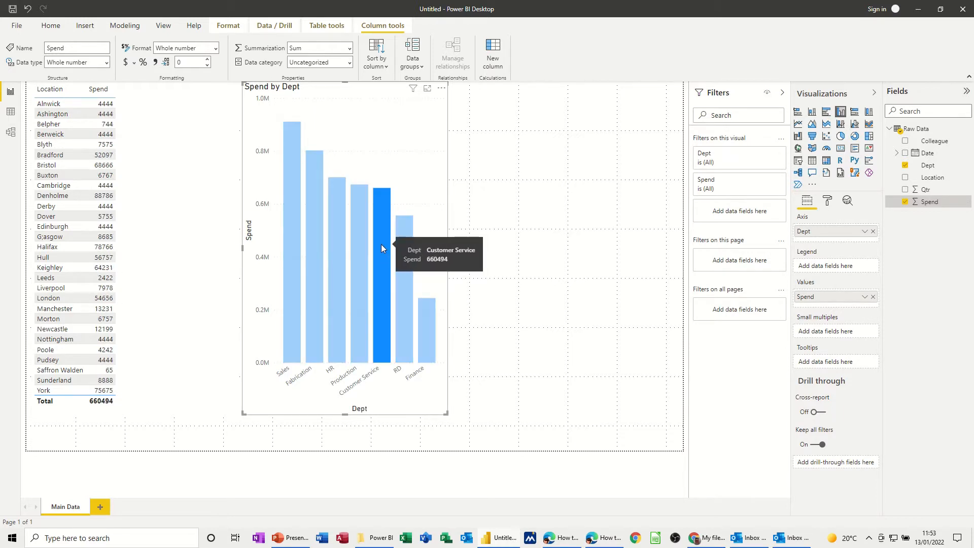
{"action": "left_click", "coordinate": [336, 257]}
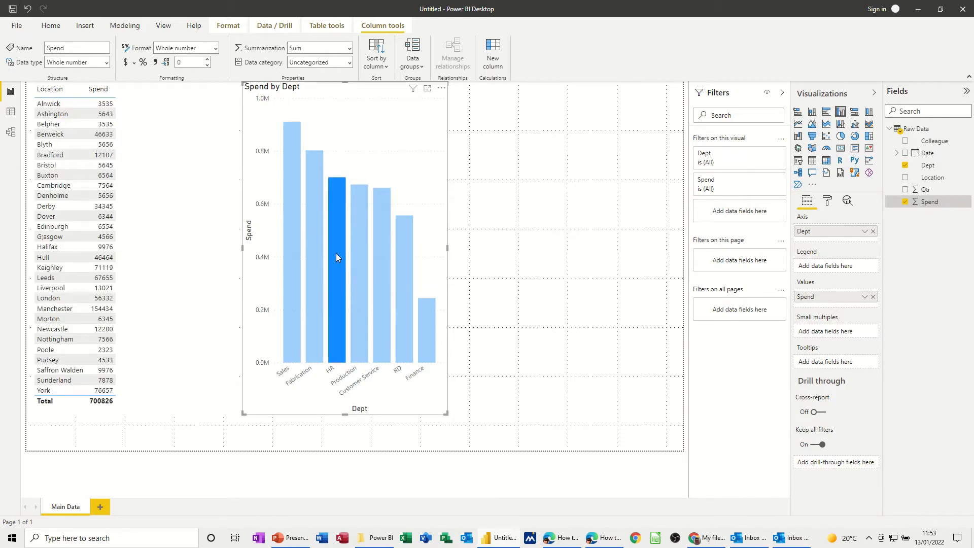
{"action": "left_click", "coordinate": [313, 258]}
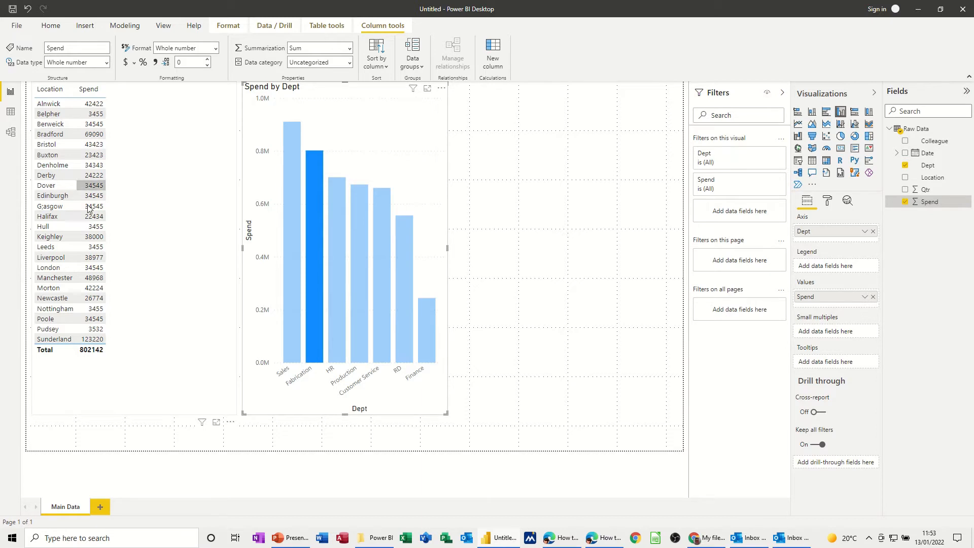
{"action": "left_click", "coordinate": [286, 239]}
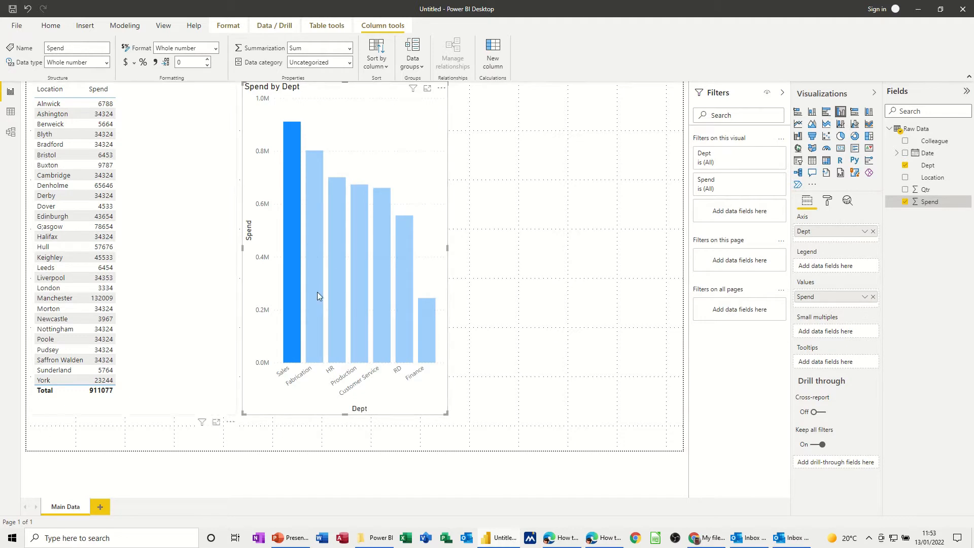
Step: Try Average as the Spend column's summarization, set it back to Sum, and check the available data categories
{"action": "left_click", "coordinate": [350, 51]}
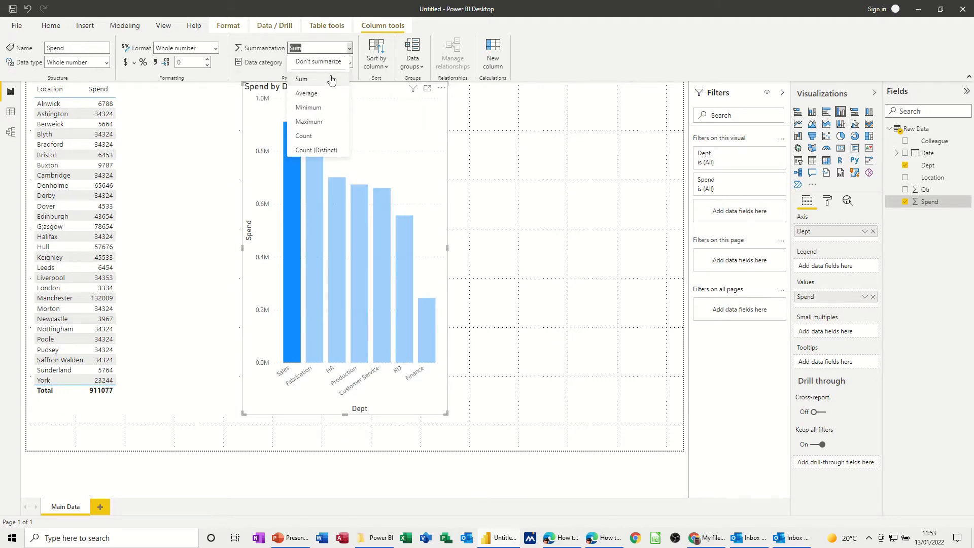
{"action": "left_click", "coordinate": [307, 95]}
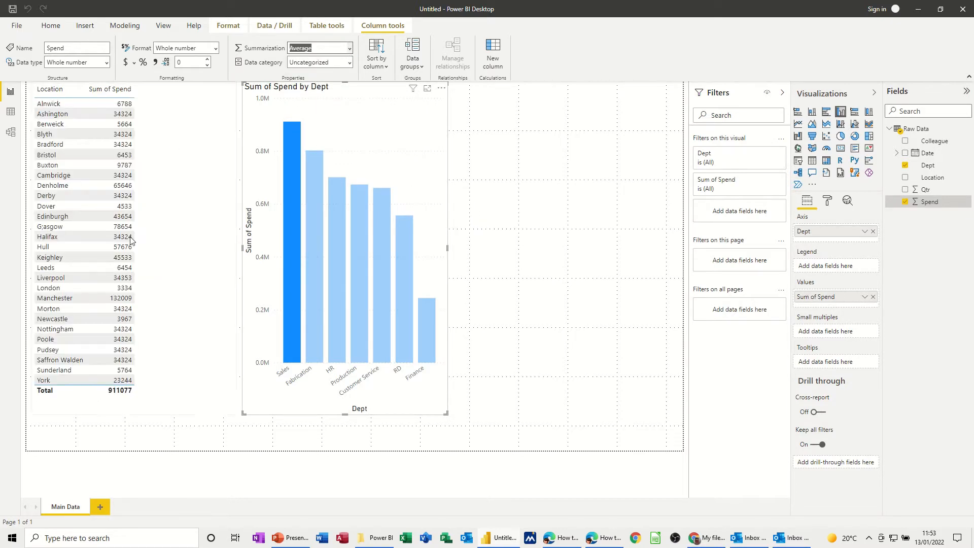
{"action": "left_click", "coordinate": [347, 48]}
{"action": "left_click", "coordinate": [348, 48]}
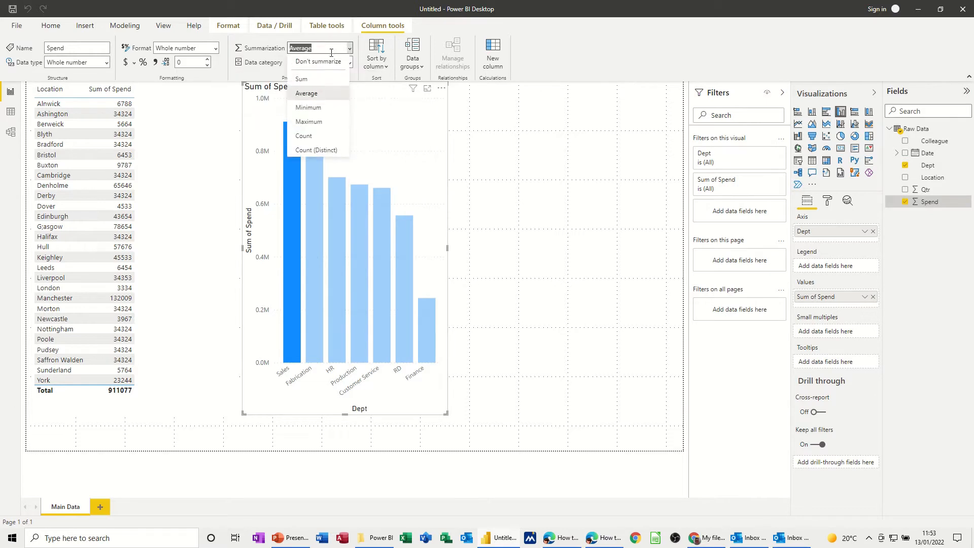
{"action": "left_click", "coordinate": [305, 83]}
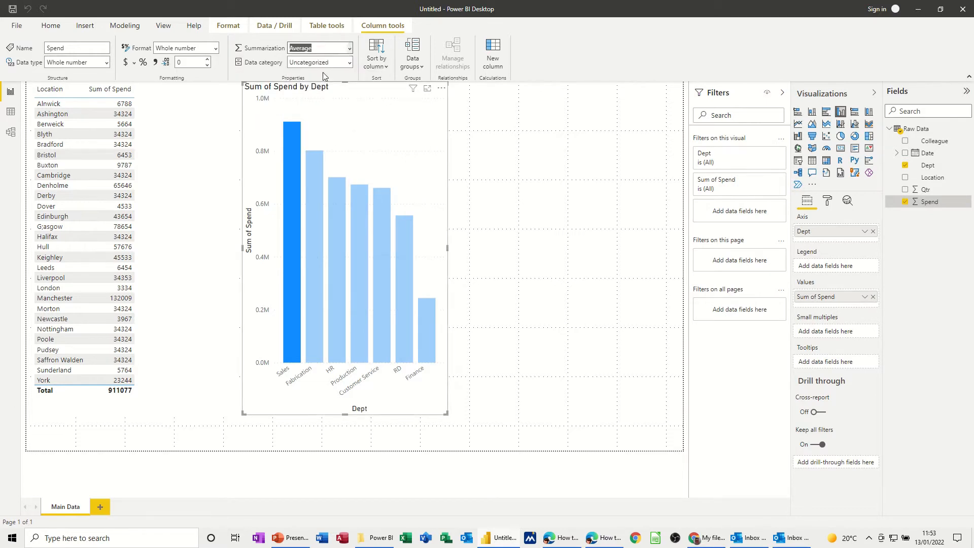
{"action": "left_click", "coordinate": [349, 62]}
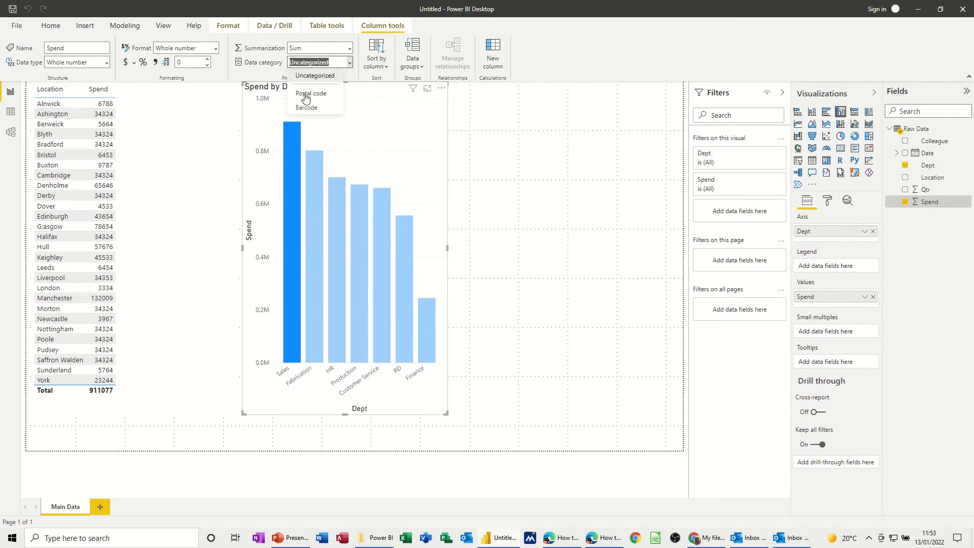
{"action": "left_click", "coordinate": [350, 66]}
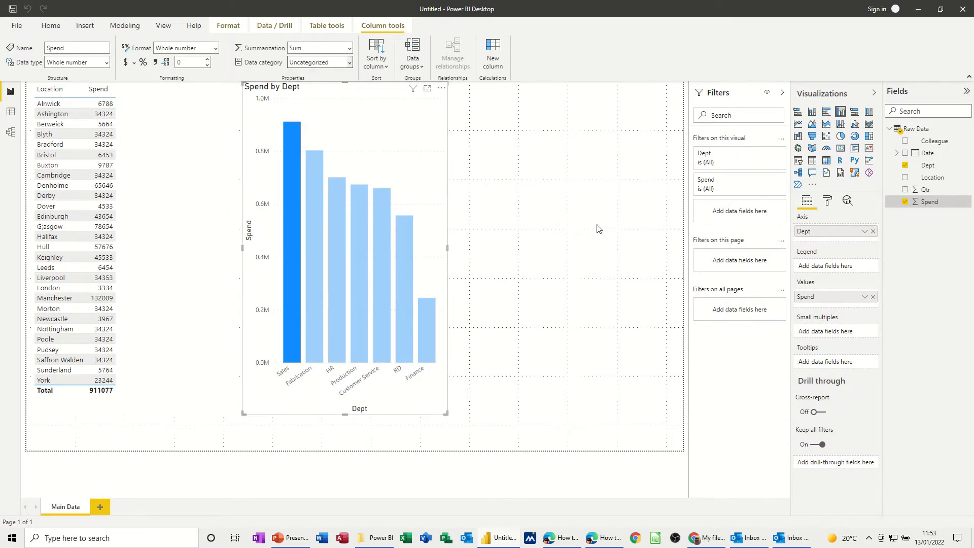
Step: Clear the Sales highlight and deselect the Spend by Dept chart
{"action": "left_click", "coordinate": [481, 158]}
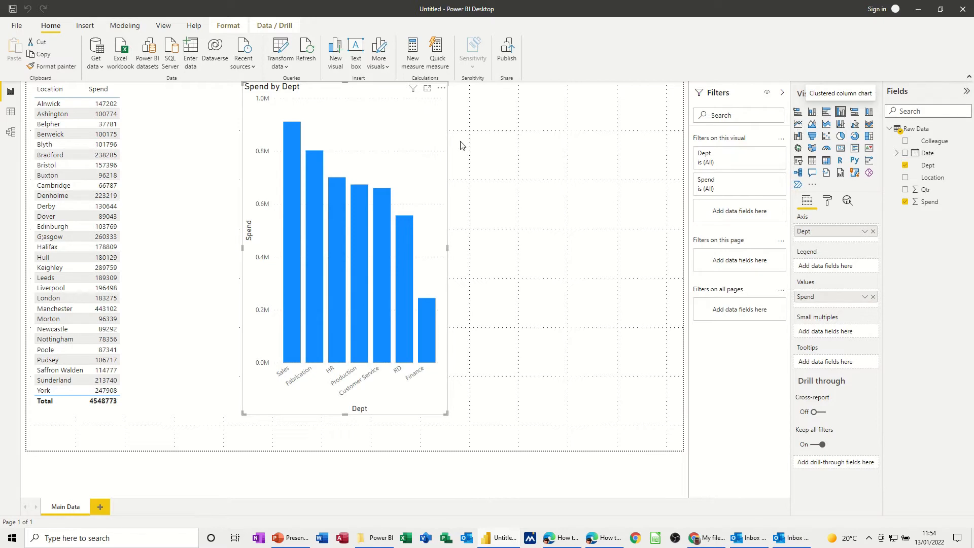
{"action": "left_click", "coordinate": [490, 130]}
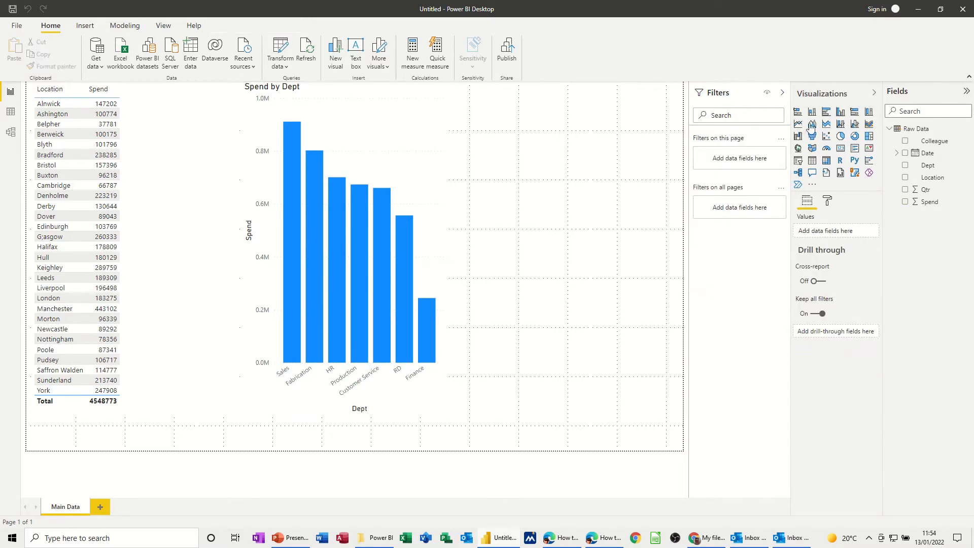
Step: Add a second clustered column chart beside Spend by Dept, with Location on the axis and Spend as values
{"action": "left_click", "coordinate": [841, 113]}
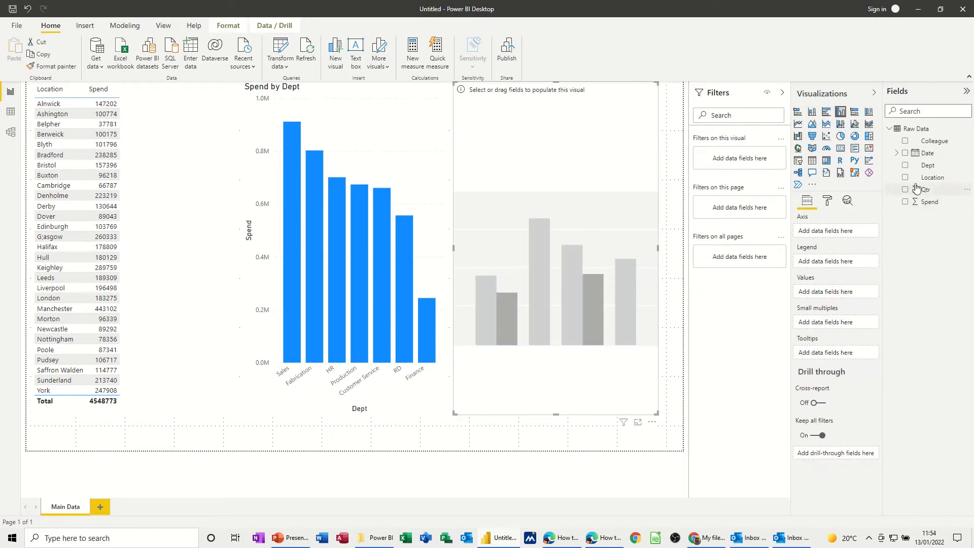
{"action": "left_click_drag", "start_coordinate": [926, 180], "coordinate": [581, 200]}
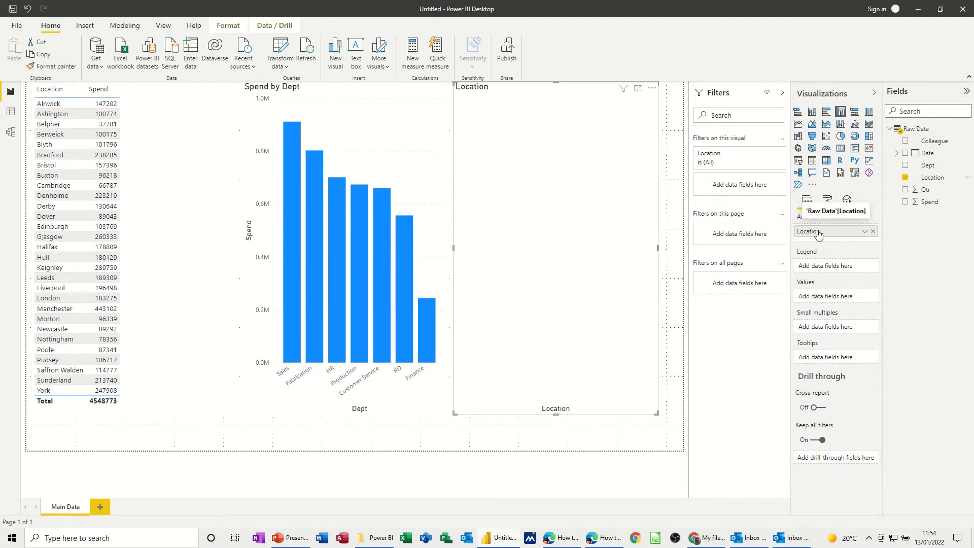
{"action": "left_click", "coordinate": [906, 202]}
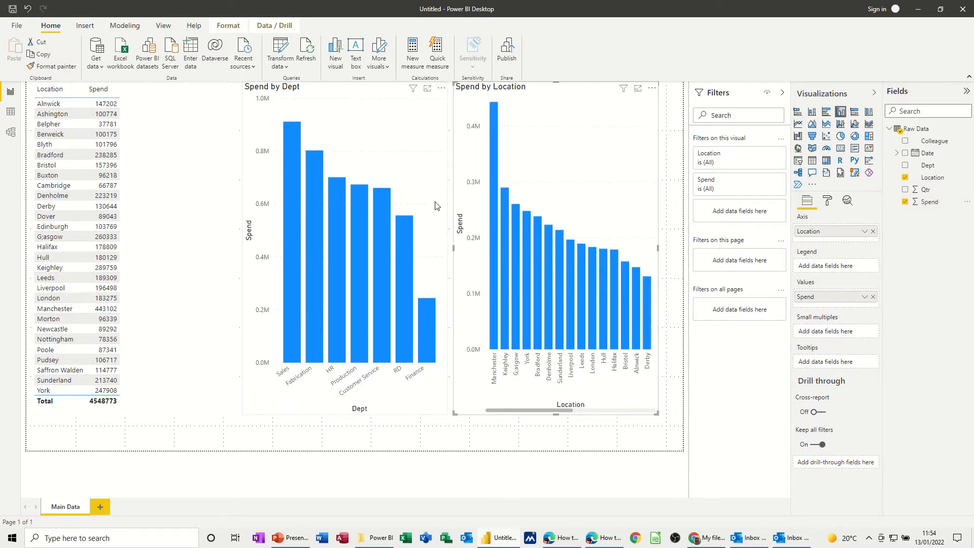
Step: Cross-filter the table and department chart by the Bradford, Liverpool and Manchester columns in turn, and clear the highlight
{"action": "left_click", "coordinate": [538, 293]}
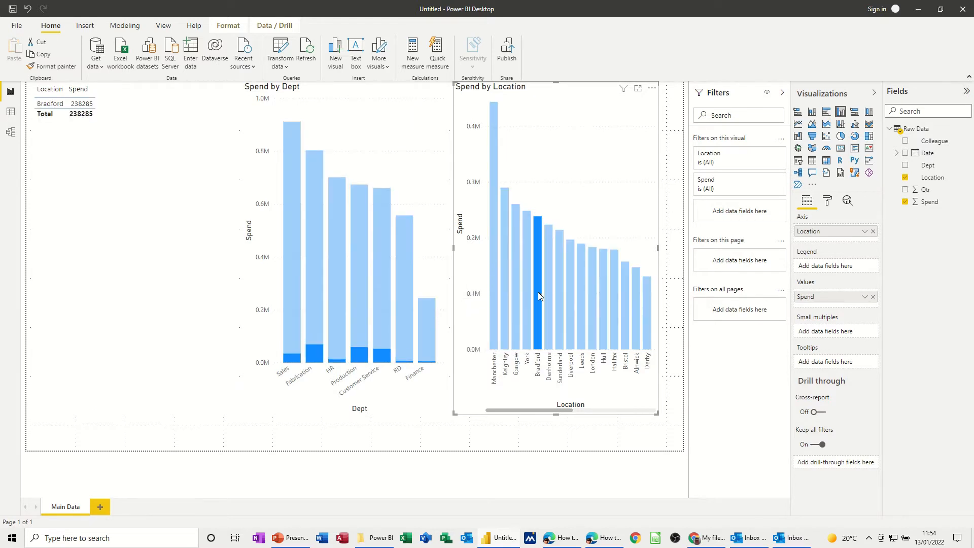
{"action": "left_click", "coordinate": [571, 294]}
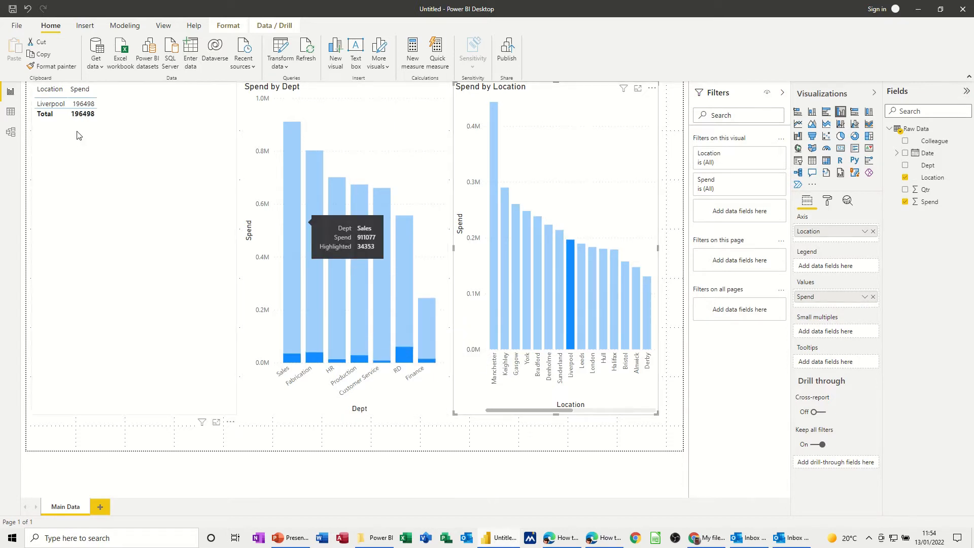
{"action": "left_click", "coordinate": [494, 288]}
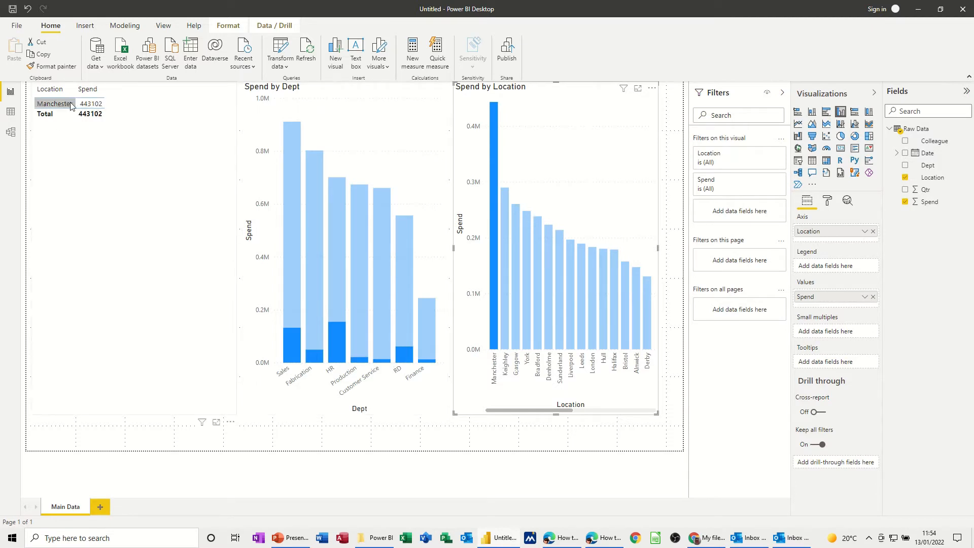
{"action": "left_click", "coordinate": [623, 220]}
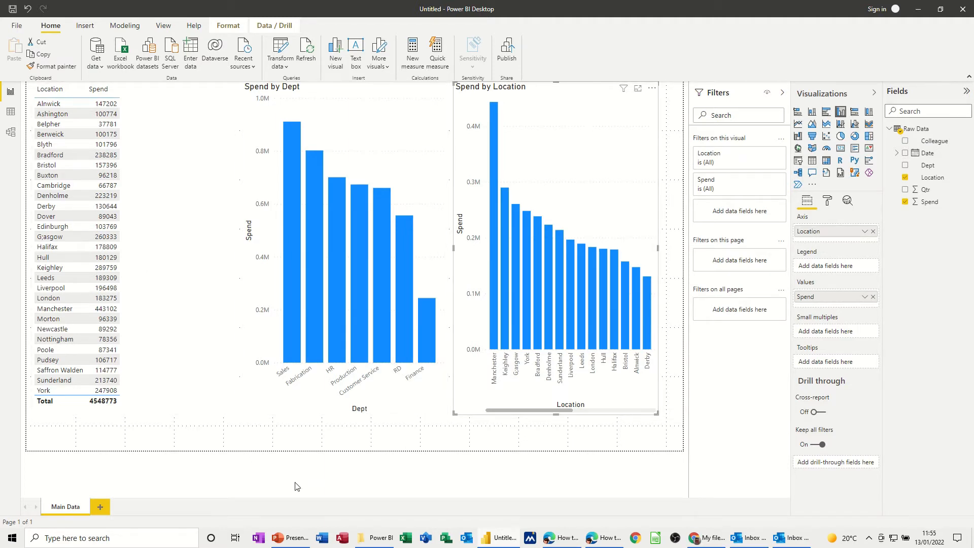
Step: Add a new report page and name it Sales
{"action": "left_click", "coordinate": [99, 506]}
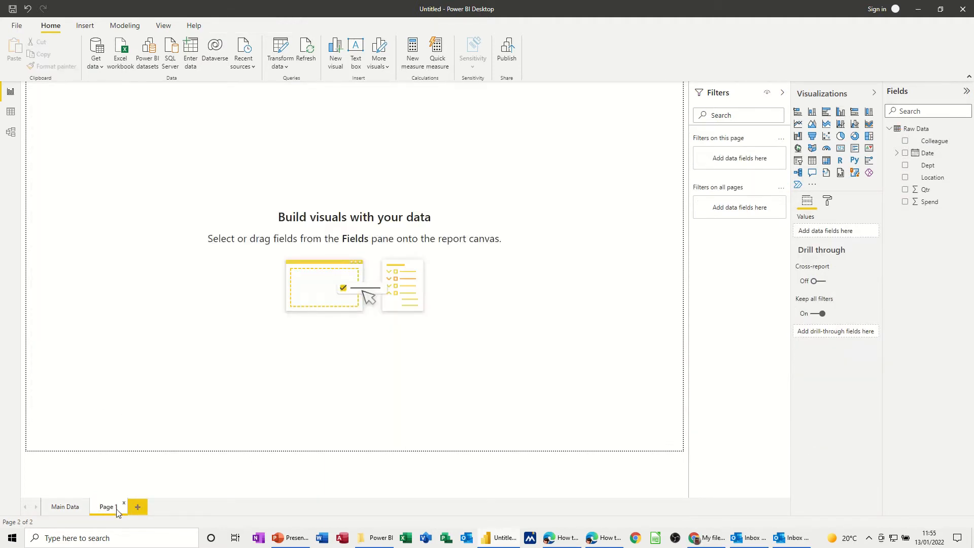
{"action": "double_click", "coordinate": [111, 508]}
{"action": "type", "text": "Sales"}
{"action": "left_click", "coordinate": [150, 394]}
Step: Add a map visual with the Location field to the Sales page and enlarge it to cover most of the page
{"action": "left_click", "coordinate": [798, 149]}
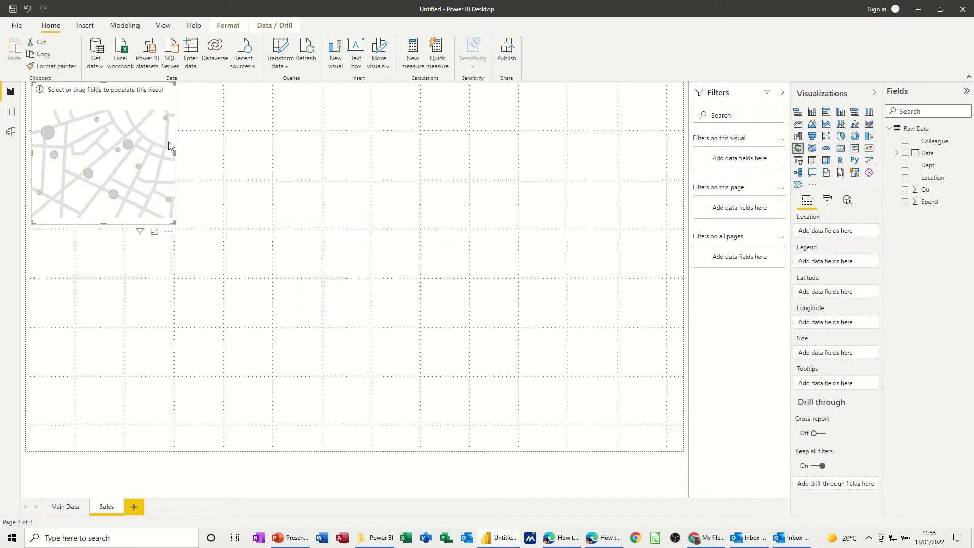
{"action": "left_click", "coordinate": [905, 178]}
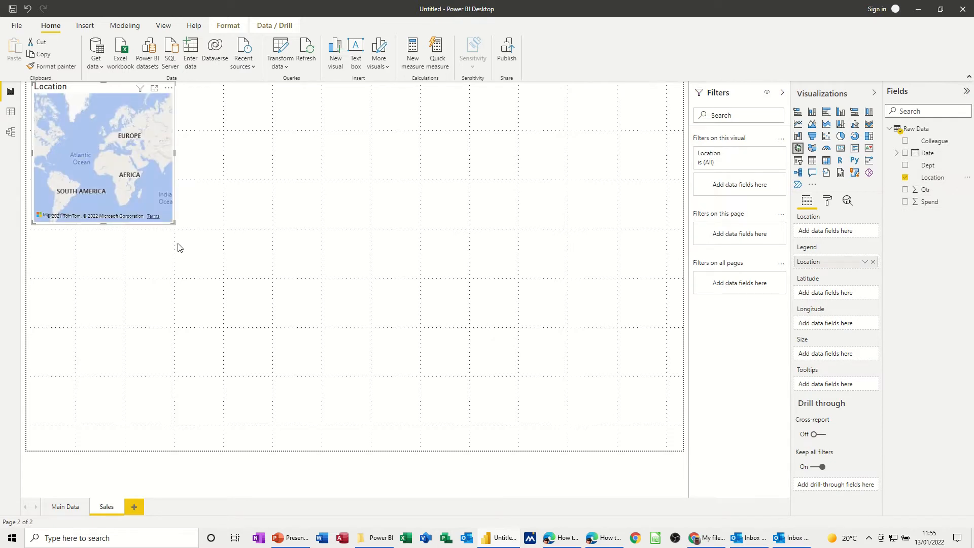
{"action": "left_click_drag", "start_coordinate": [178, 237], "coordinate": [540, 409]}
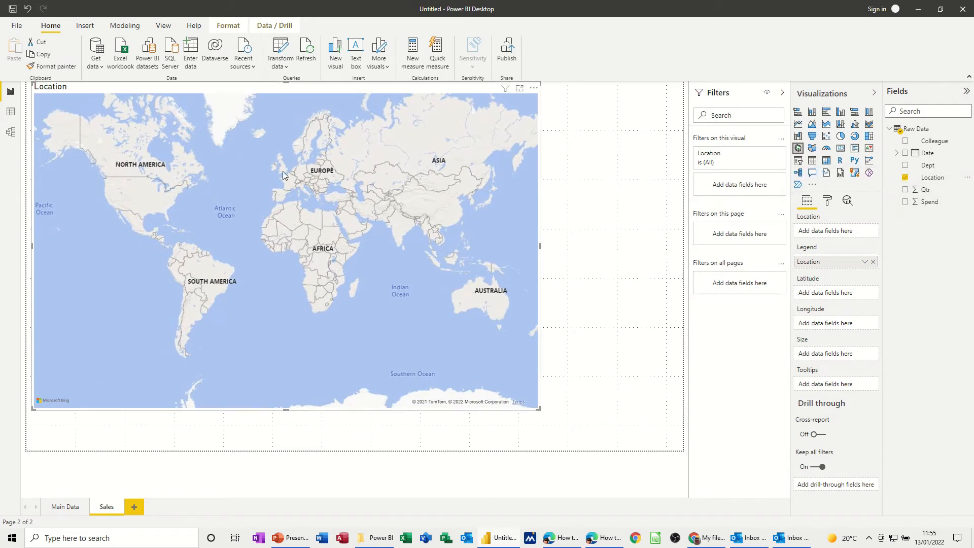
Step: Use Spend as the map's bubble size and move the Location field from the legend to the map's location
{"action": "scroll", "coordinate": [283, 171], "scroll_direction": "up", "scroll_amount": 2}
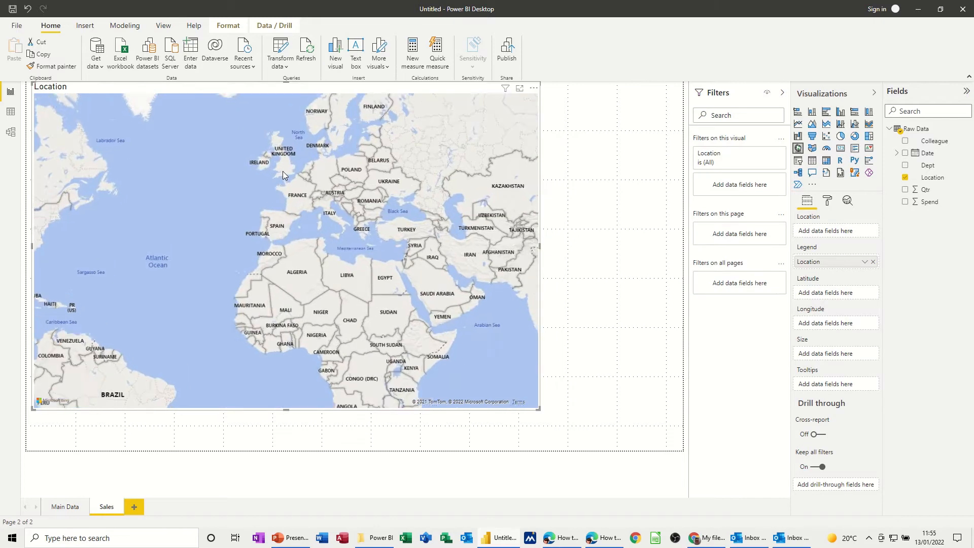
{"action": "scroll", "coordinate": [282, 171], "scroll_direction": "up", "scroll_amount": 3}
{"action": "left_click_drag", "start_coordinate": [290, 219], "coordinate": [313, 276]}
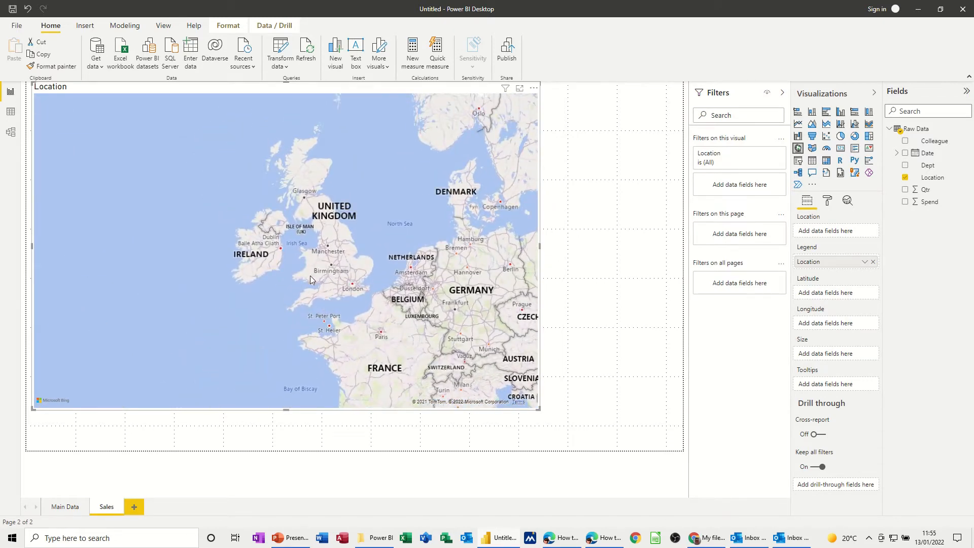
{"action": "scroll", "coordinate": [309, 276], "scroll_direction": "up", "scroll_amount": 1}
{"action": "left_click_drag", "start_coordinate": [286, 254], "coordinate": [291, 305]}
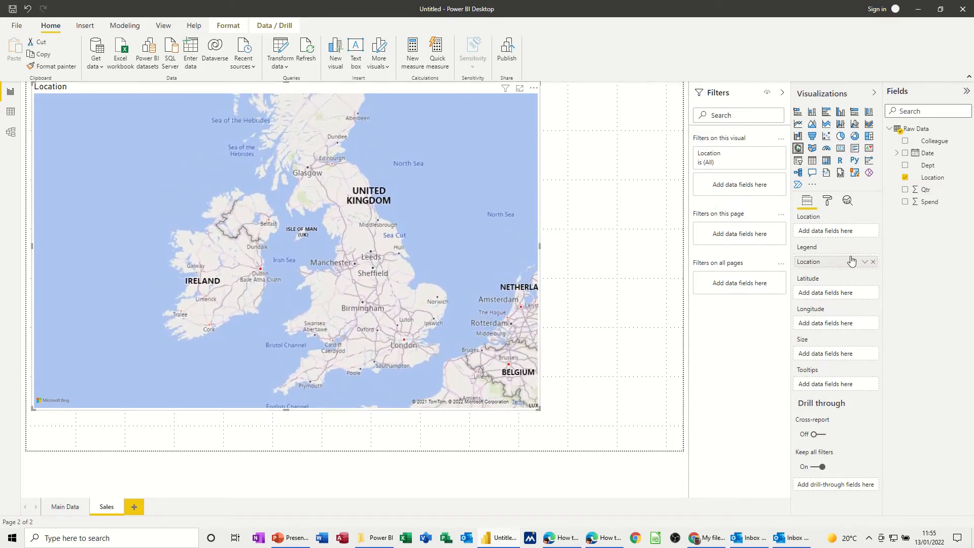
{"action": "left_click", "coordinate": [905, 202]}
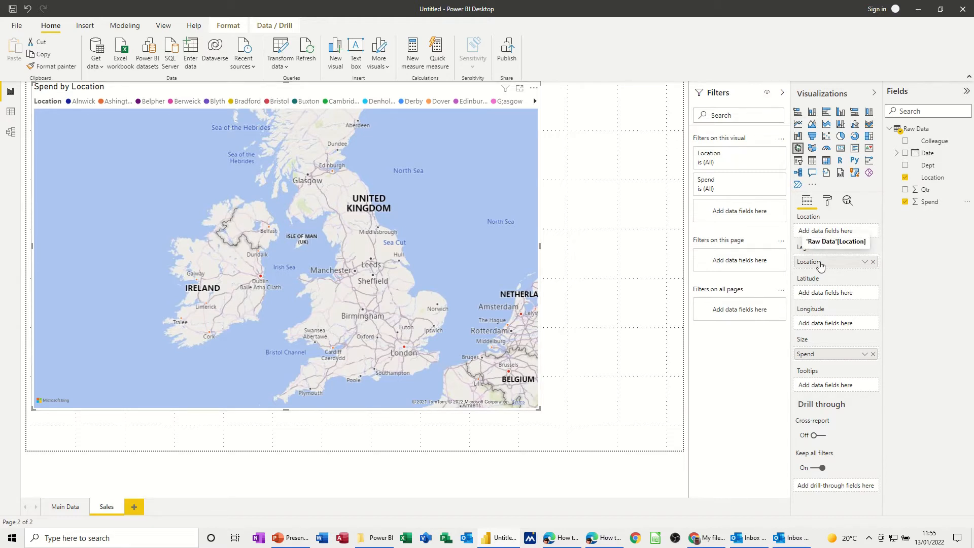
{"action": "left_click_drag", "start_coordinate": [833, 269], "coordinate": [837, 233]}
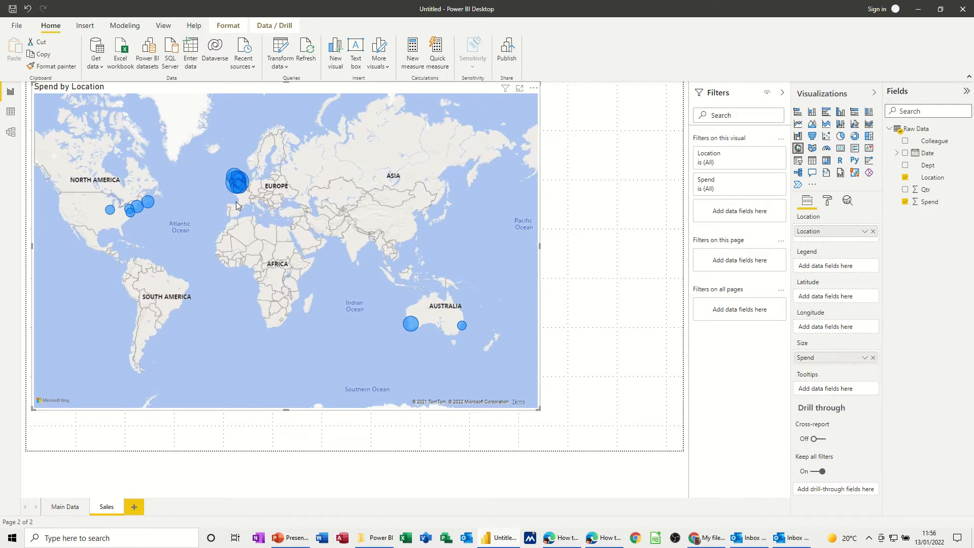
Step: Focus the map visual on the United Kingdom's spend bubbles and widen it to nearly the full page width
{"action": "scroll", "coordinate": [235, 202], "scroll_direction": "up", "scroll_amount": 3}
{"action": "scroll", "coordinate": [236, 202], "scroll_direction": "up", "scroll_amount": 2}
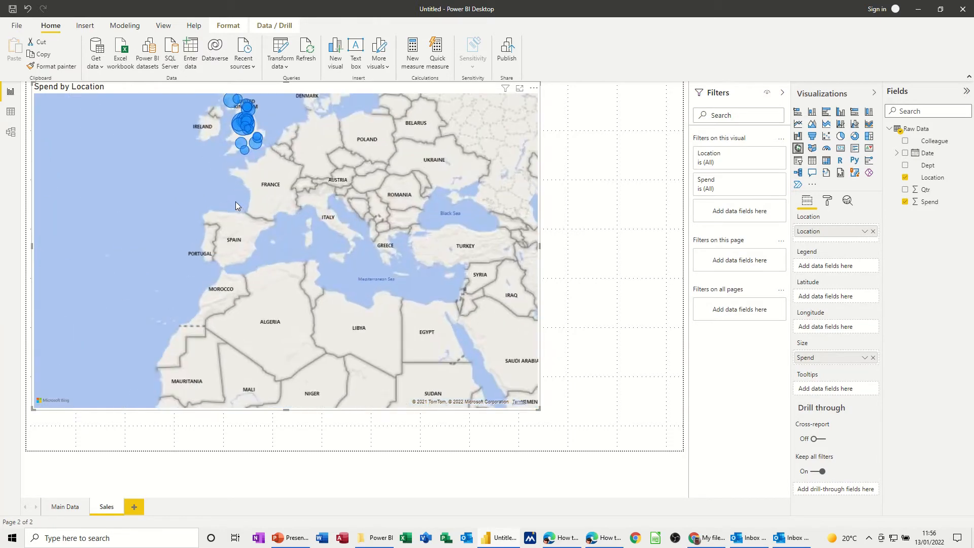
{"action": "left_click_drag", "start_coordinate": [235, 202], "coordinate": [303, 293]}
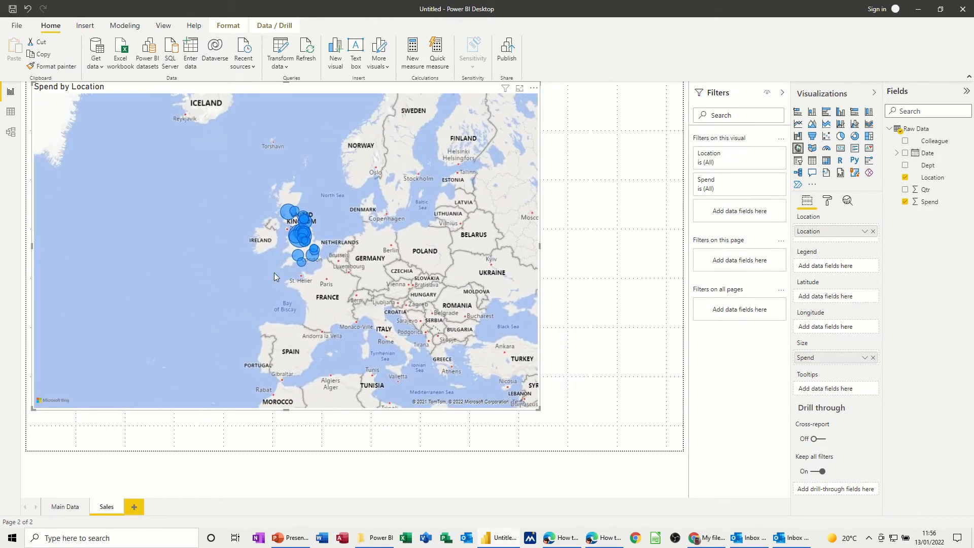
{"action": "scroll", "coordinate": [274, 273], "scroll_direction": "up", "scroll_amount": 3}
{"action": "scroll", "coordinate": [274, 273], "scroll_direction": "up", "scroll_amount": 2}
{"action": "left_click_drag", "start_coordinate": [275, 261], "coordinate": [259, 366]}
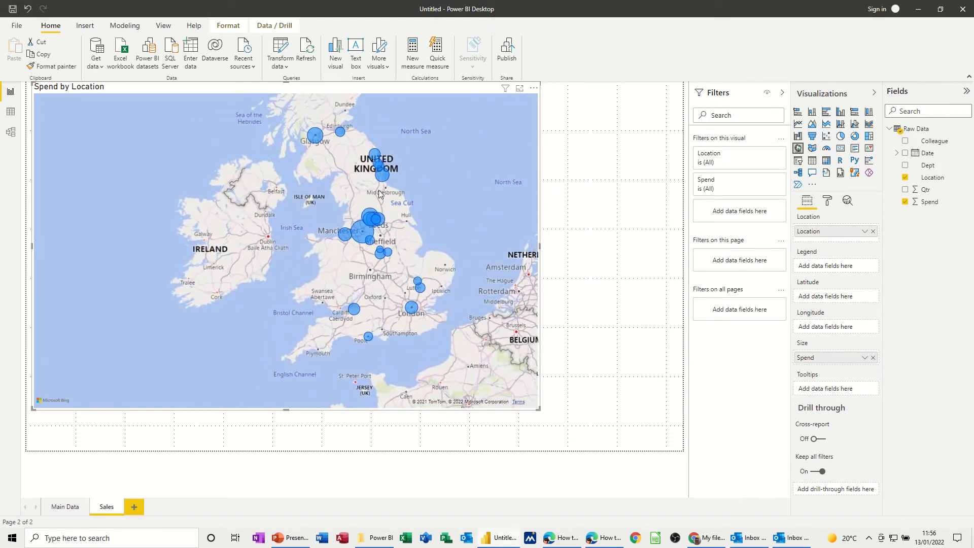
{"action": "left_click_drag", "start_coordinate": [474, 183], "coordinate": [478, 217]}
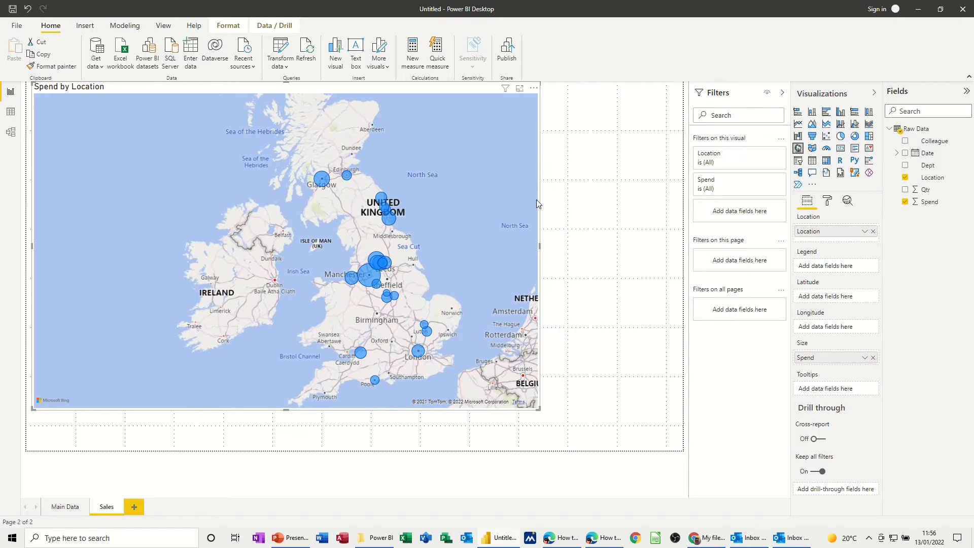
{"action": "left_click_drag", "start_coordinate": [540, 242], "coordinate": [673, 246]}
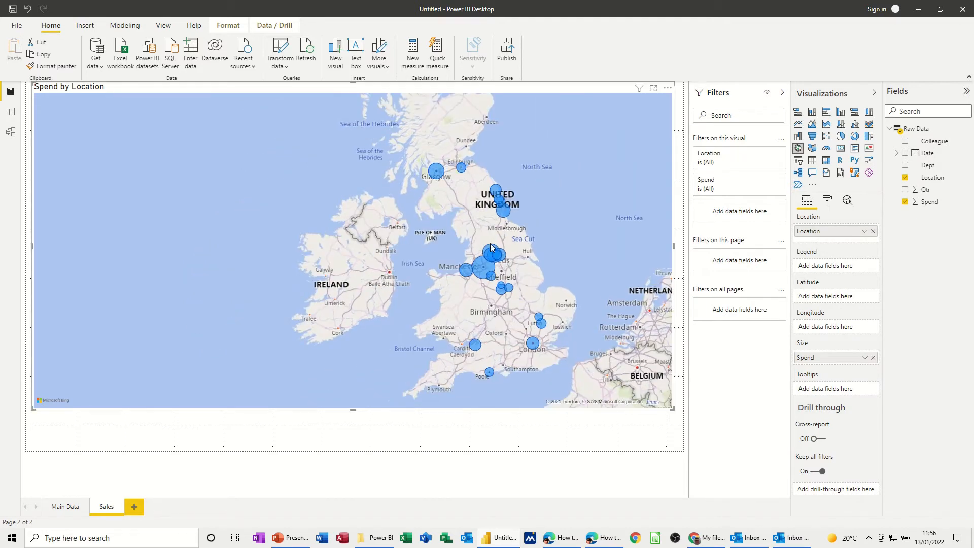
Step: Add a third report page and name it Qtr Sales
{"action": "left_click", "coordinate": [136, 509]}
{"action": "double_click", "coordinate": [146, 510]}
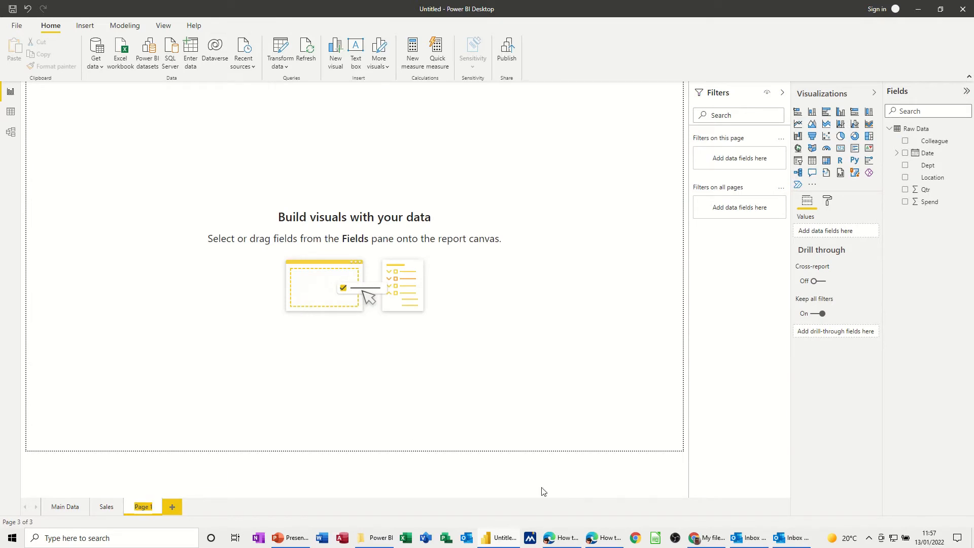
{"action": "type", "text": "Q"}
{"action": "left_click", "coordinate": [342, 422]}
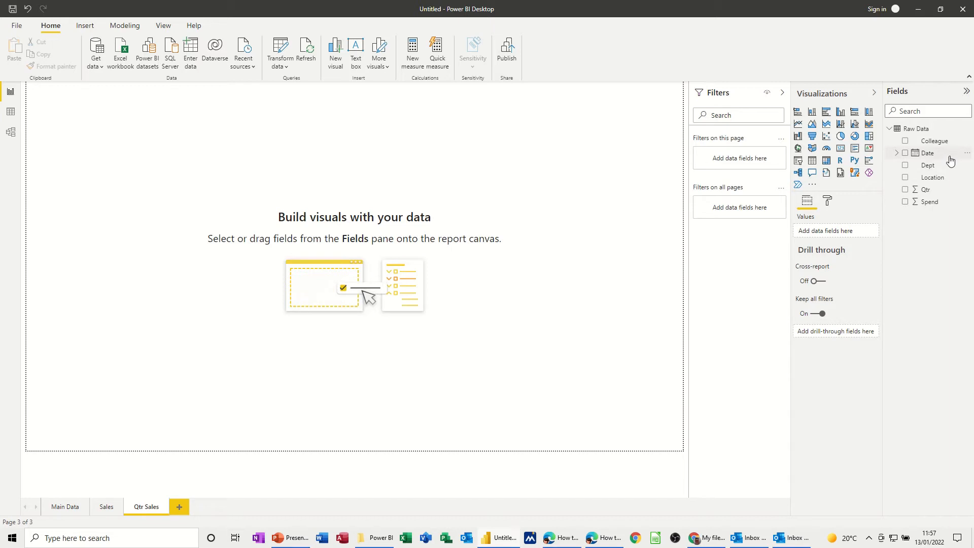
Step: Create a table on the Qtr Sales page with the Colleague, Qtr and Spend fields
{"action": "left_click_drag", "start_coordinate": [936, 146], "coordinate": [153, 147]}
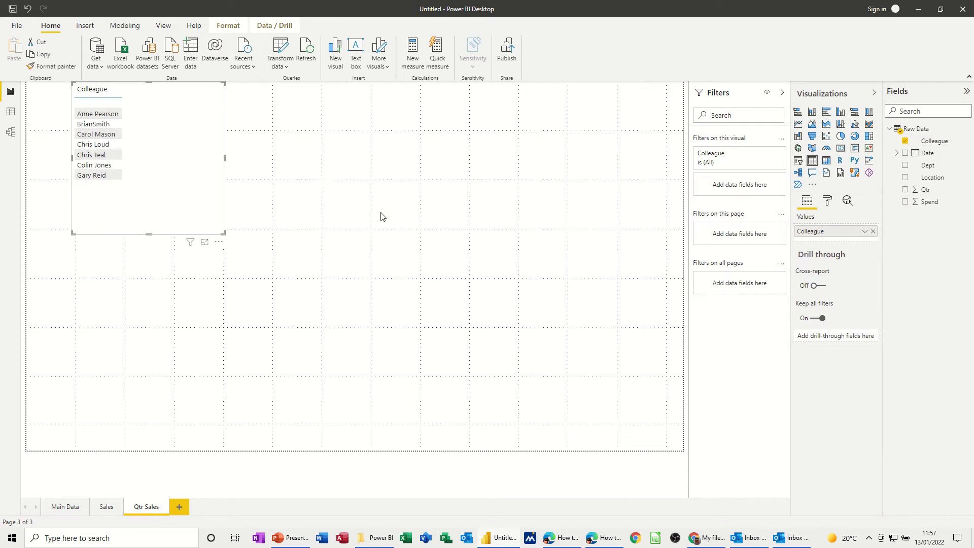
{"action": "left_click_drag", "start_coordinate": [924, 192], "coordinate": [163, 133]}
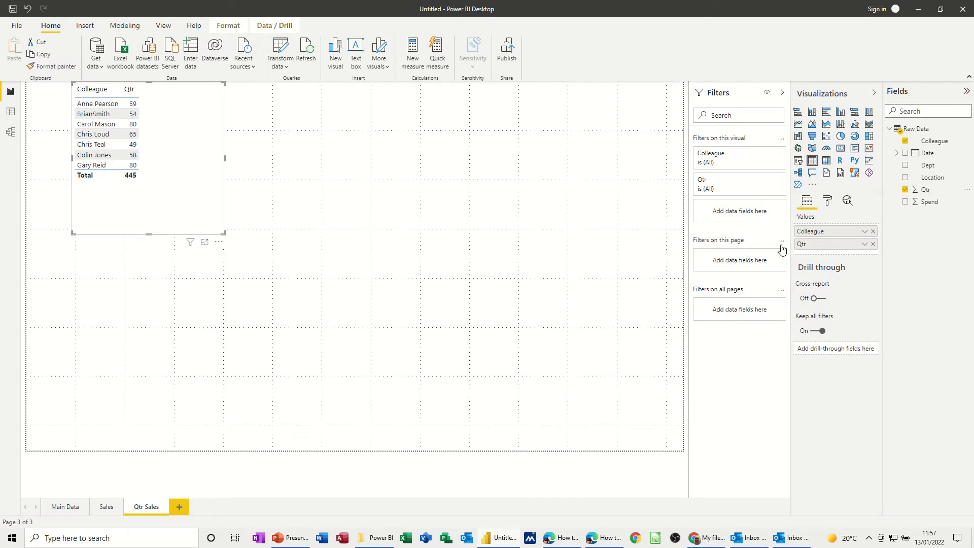
{"action": "left_click_drag", "start_coordinate": [922, 207], "coordinate": [178, 184]}
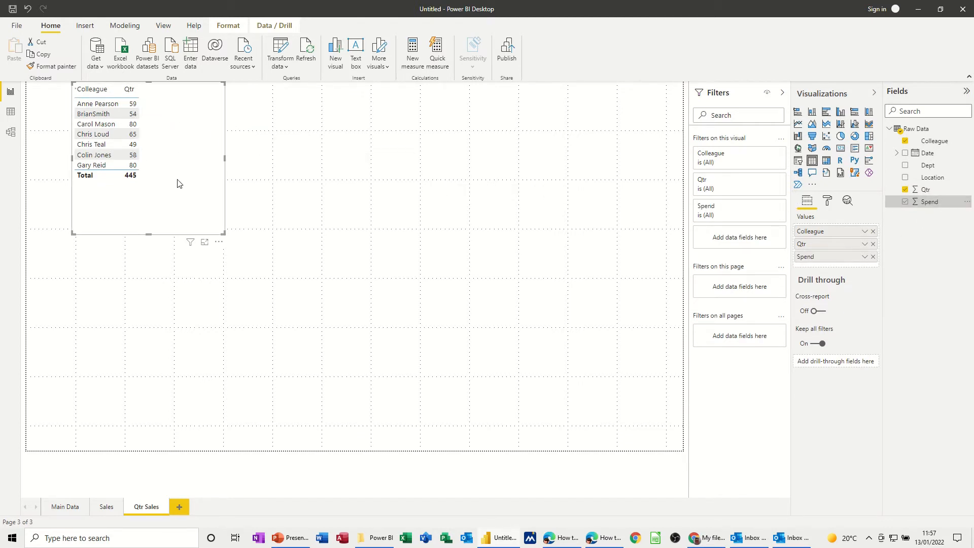
Step: Highlight the first, third and fourth colleague rows of the table in turn to check their Qtr and Spend figures
{"action": "left_click", "coordinate": [131, 105]}
{"action": "left_click", "coordinate": [128, 125]}
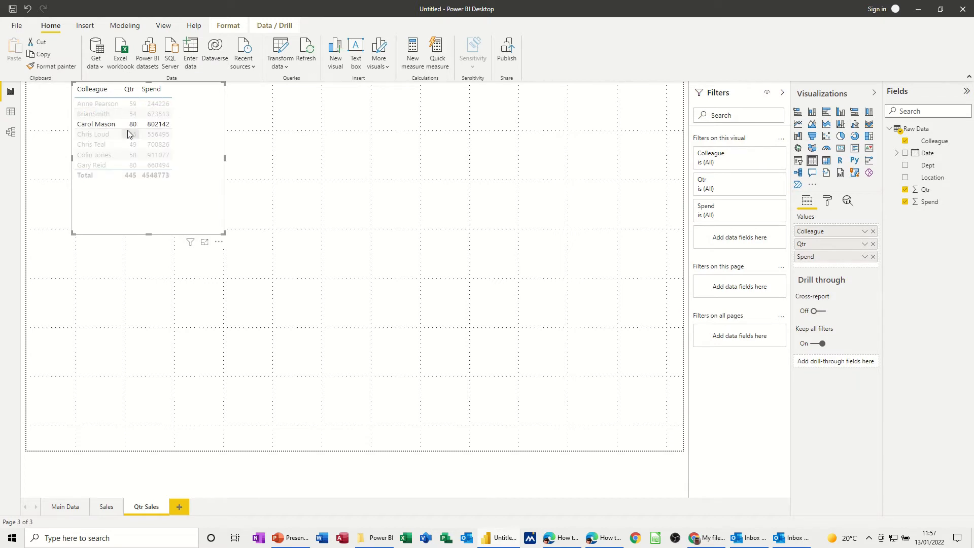
{"action": "left_click", "coordinate": [127, 134]}
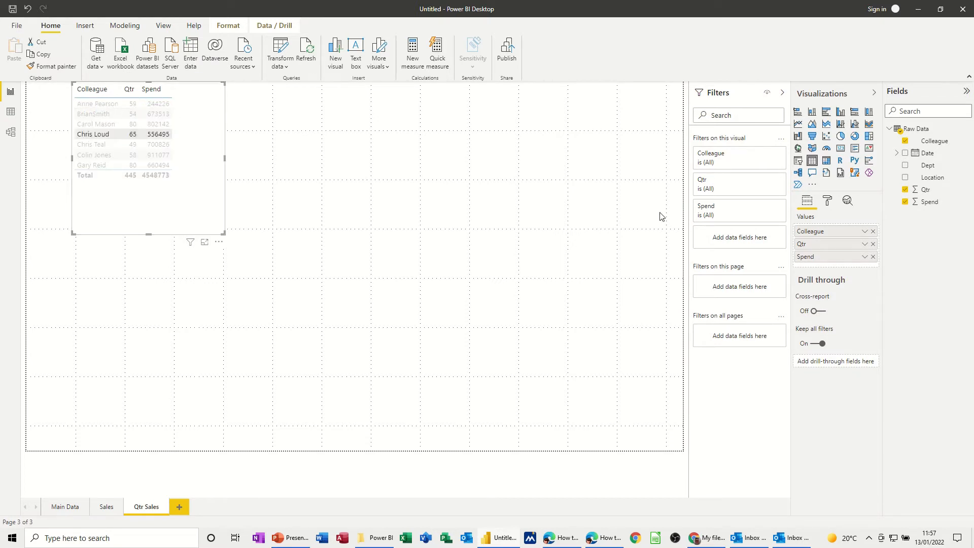
Step: Remove the Qtr field from the colleague table and convert it into an enlarged pie chart of Spend by Colleague
{"action": "left_click", "coordinate": [905, 189]}
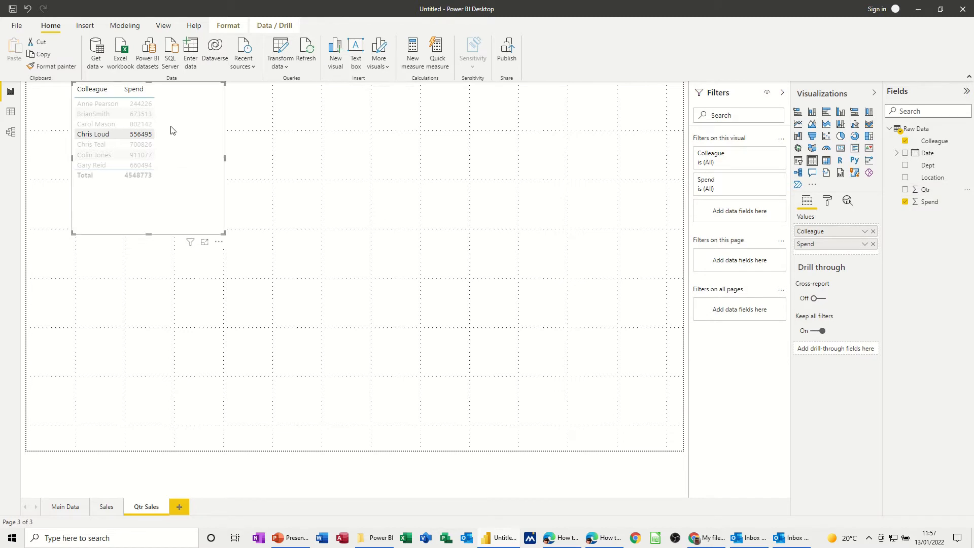
{"action": "left_click", "coordinate": [192, 142]}
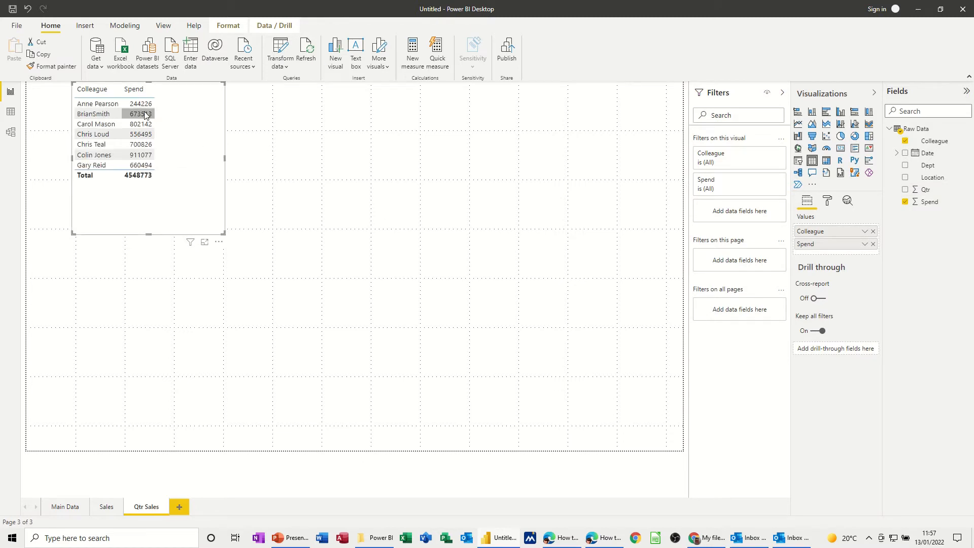
{"action": "left_click", "coordinate": [840, 137]}
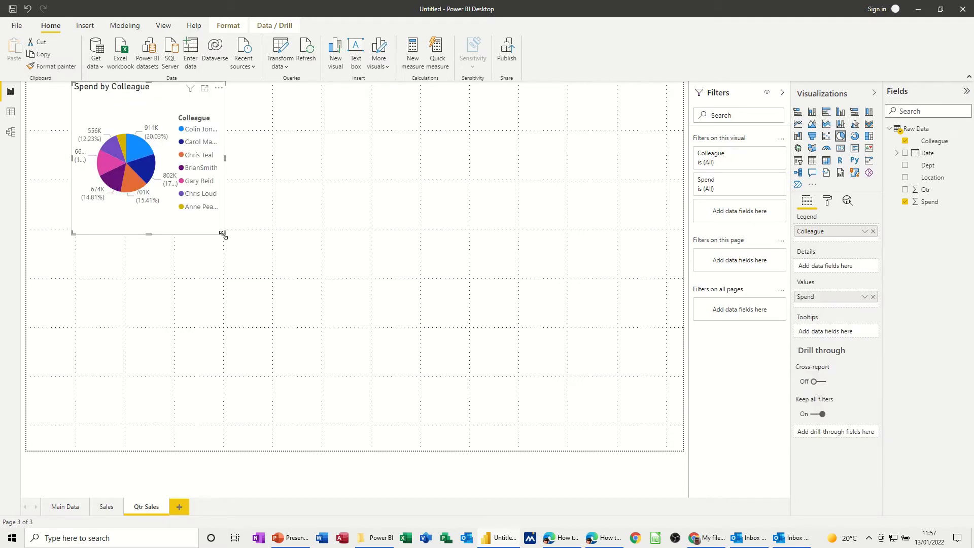
{"action": "left_click_drag", "start_coordinate": [224, 234], "coordinate": [323, 343]}
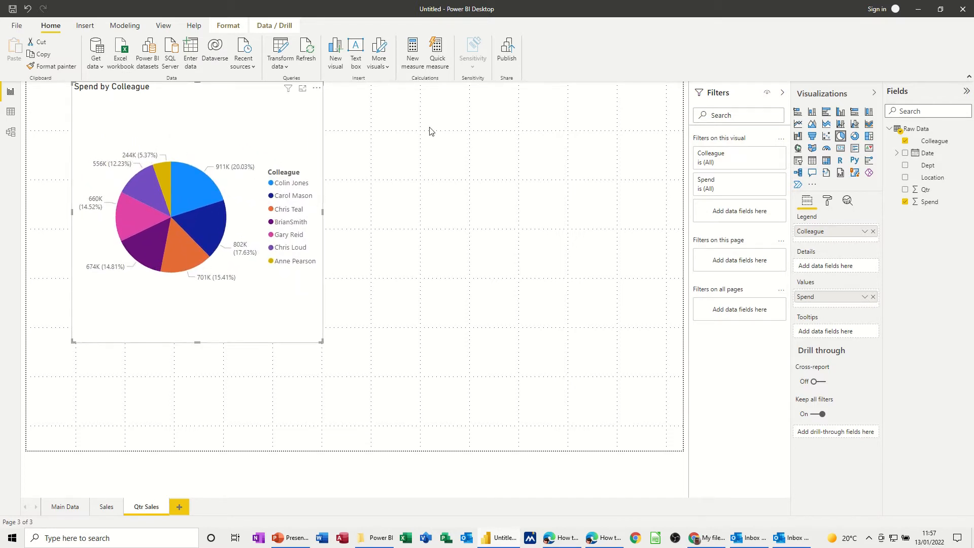
{"action": "left_click", "coordinate": [340, 103]}
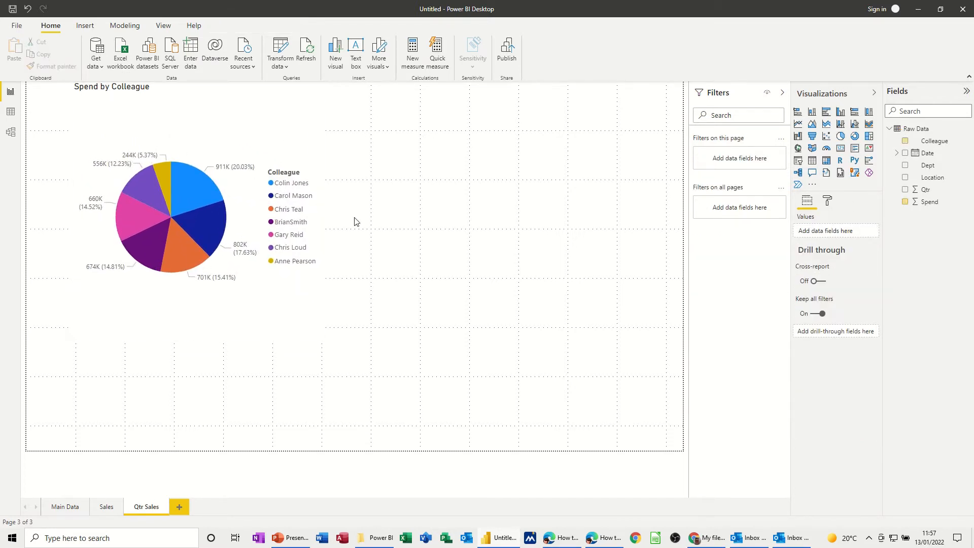
Step: Highlight the second, fourth, fifth and sixth colleagues of the pie chart's legend in turn, and deselect the chart
{"action": "left_click", "coordinate": [288, 197]}
{"action": "left_click", "coordinate": [288, 222]}
{"action": "left_click", "coordinate": [287, 236]}
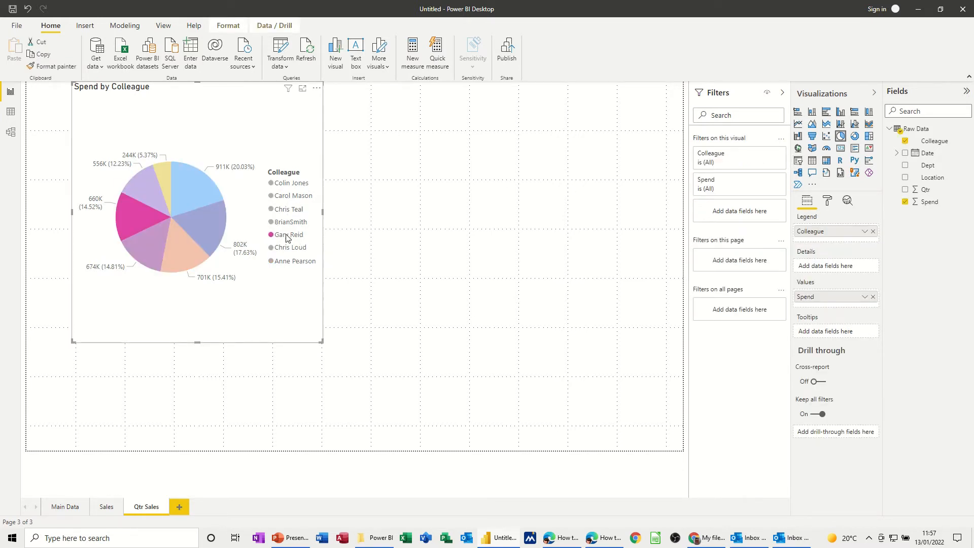
{"action": "left_click", "coordinate": [286, 249]}
{"action": "left_click", "coordinate": [387, 178]}
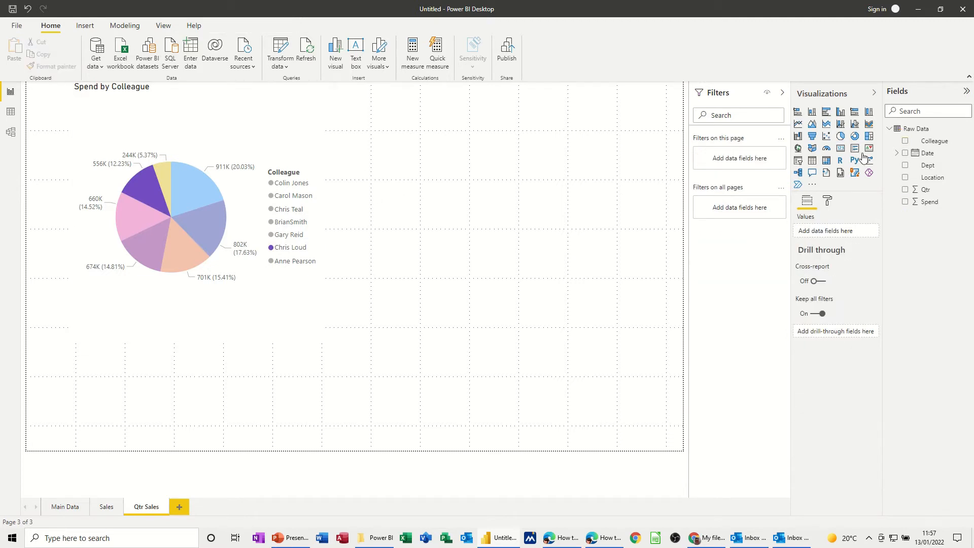
Step: Add a compact Colleague table beside the pie chart, highlight its third colleague in the pie, and clear the highlight
{"action": "left_click_drag", "start_coordinate": [916, 145], "coordinate": [424, 111]}
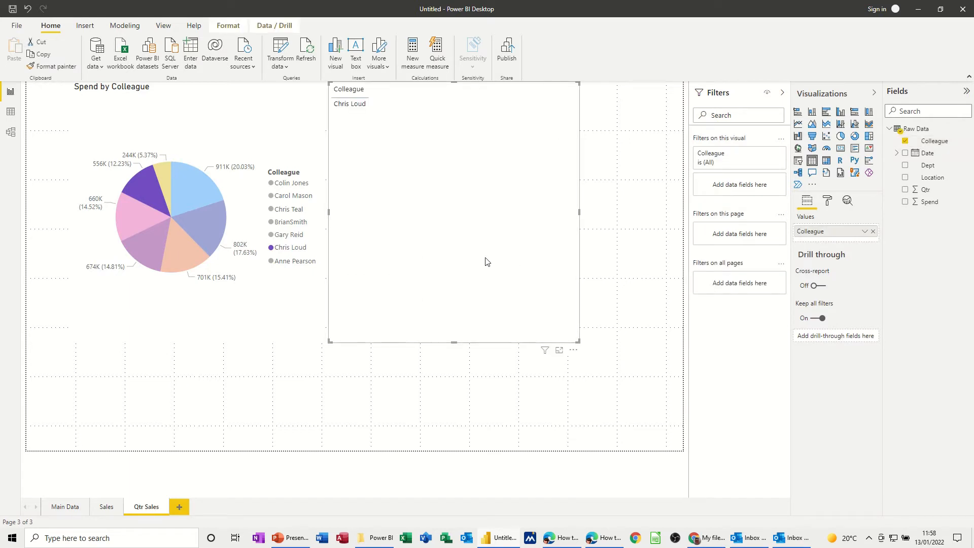
{"action": "left_click", "coordinate": [269, 142]}
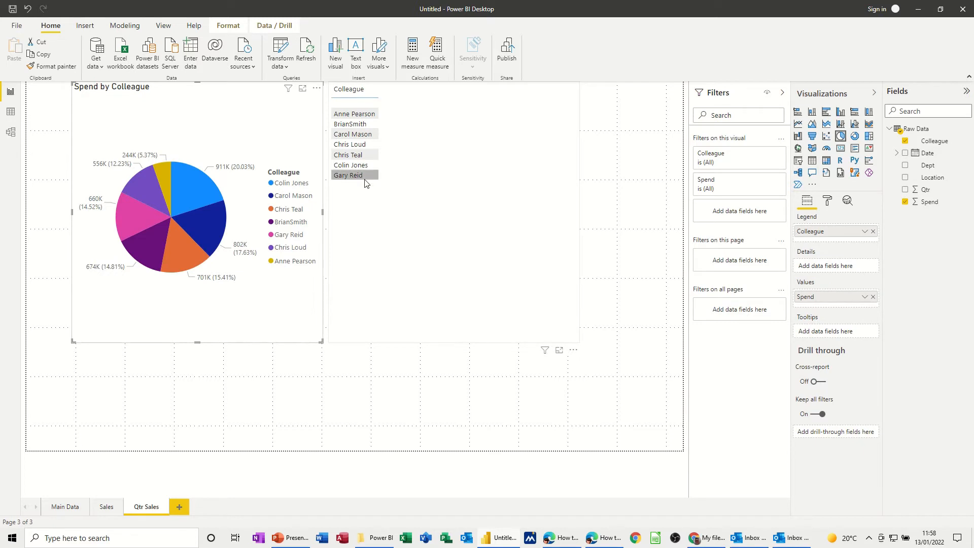
{"action": "left_click", "coordinate": [346, 135]}
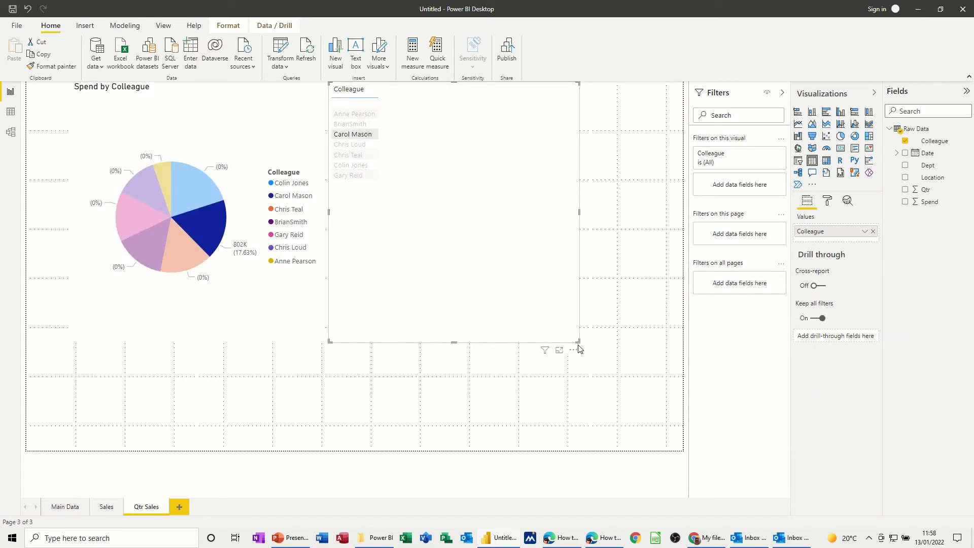
{"action": "left_click_drag", "start_coordinate": [579, 343], "coordinate": [394, 195]}
{"action": "left_click", "coordinate": [444, 174]}
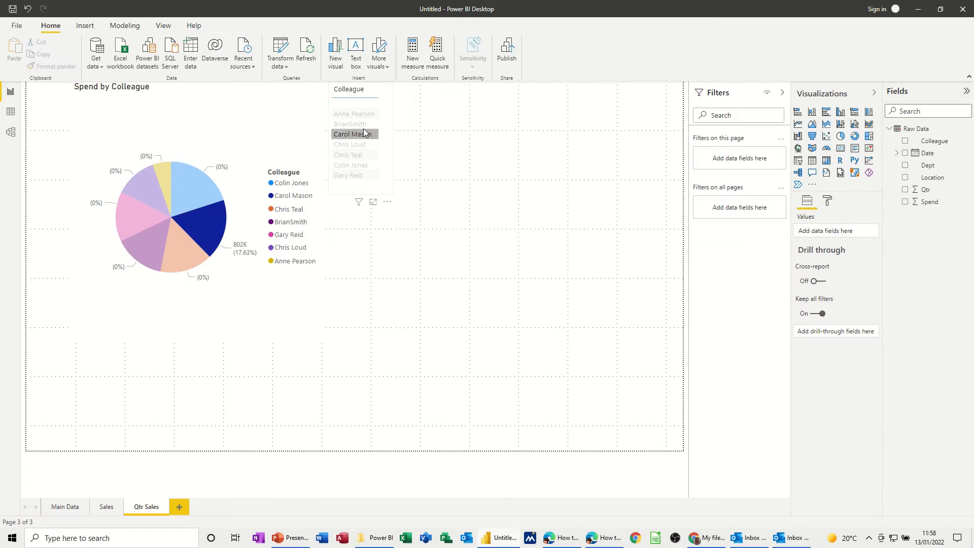
{"action": "left_click", "coordinate": [268, 116]}
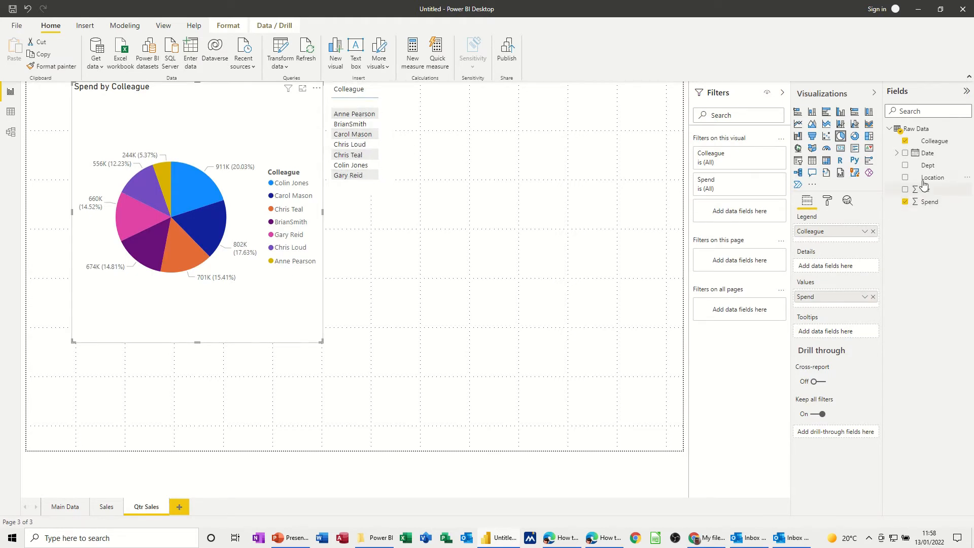
Step: Add a small Location table beside the Colleague table, highlight Bradford, Berwick, Ashington and Denholme in turn, and clear the highlight
{"action": "left_click_drag", "start_coordinate": [931, 178], "coordinate": [463, 97]}
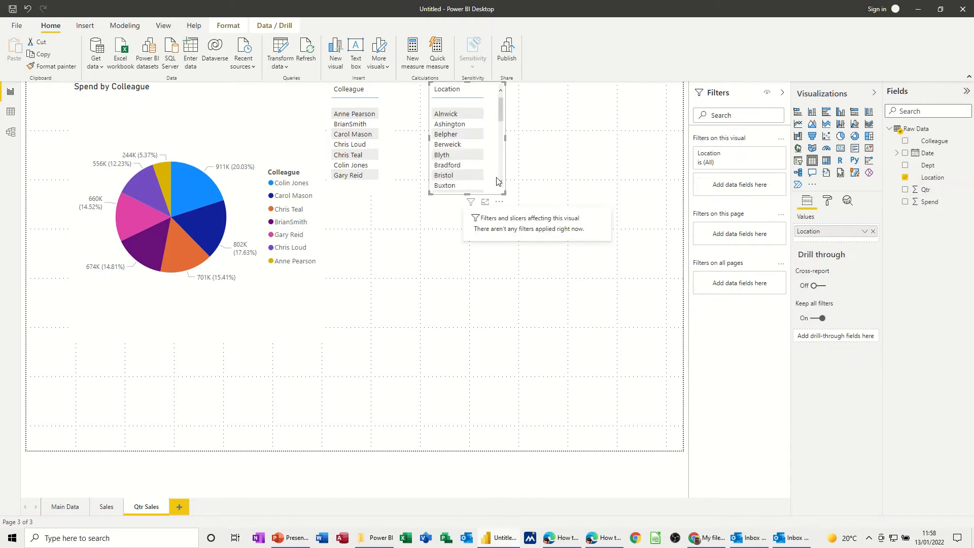
{"action": "left_click", "coordinate": [453, 166]}
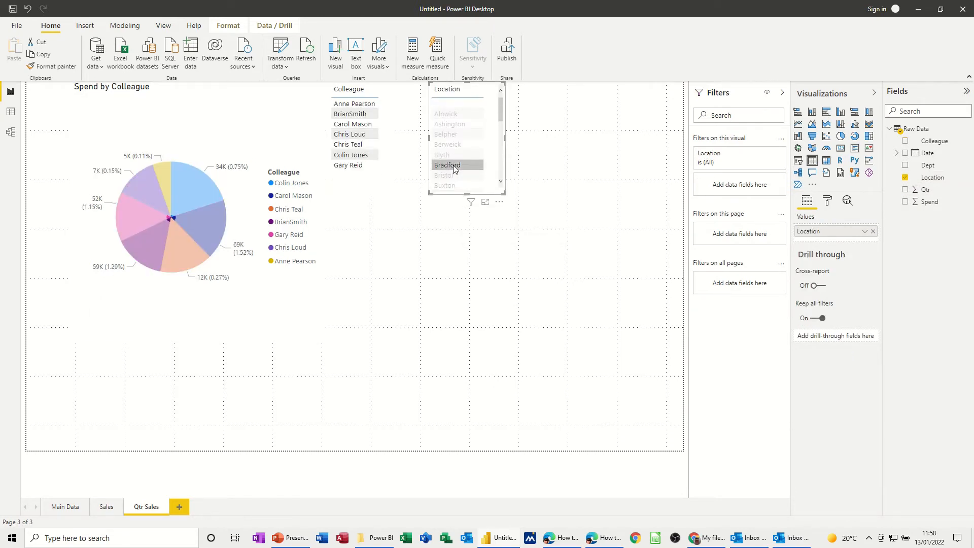
{"action": "left_click", "coordinate": [447, 144]}
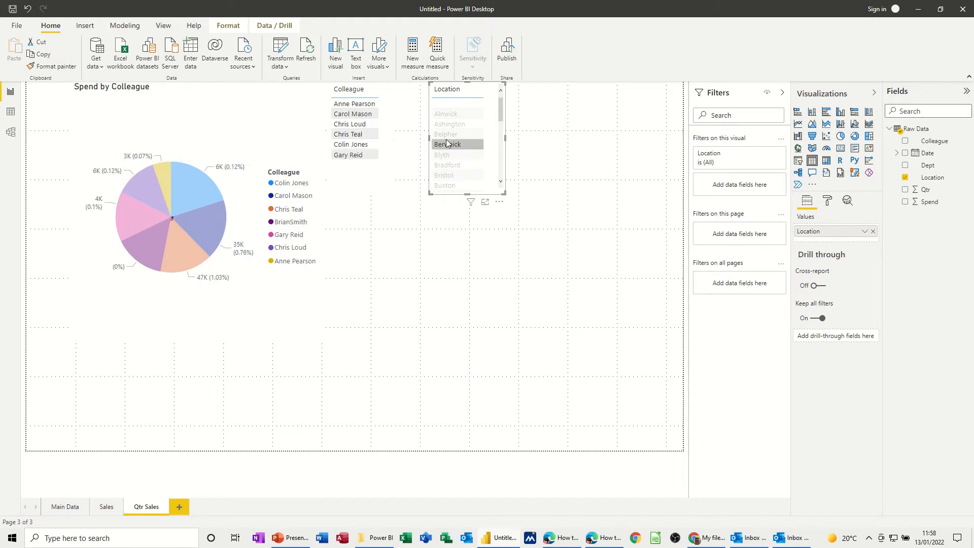
{"action": "left_click", "coordinate": [446, 124]}
{"action": "scroll", "coordinate": [452, 168], "scroll_direction": "down", "scroll_amount": 1}
{"action": "left_click", "coordinate": [449, 178]}
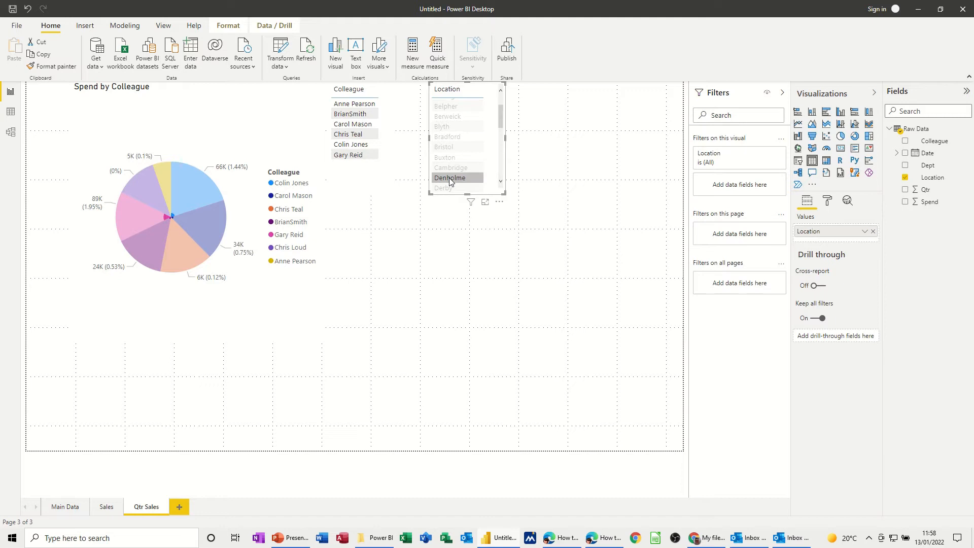
{"action": "left_click", "coordinate": [539, 147]}
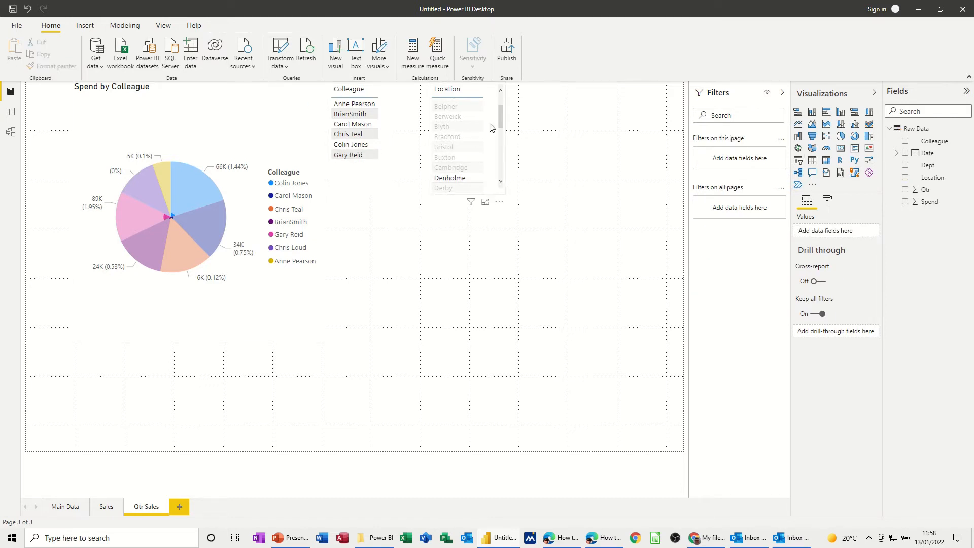
{"action": "left_click", "coordinate": [486, 140]}
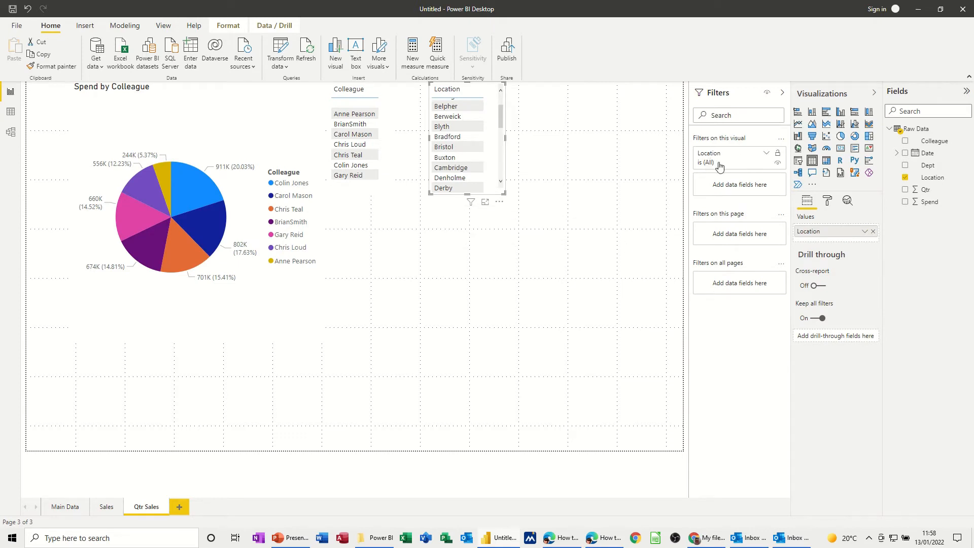
Step: Filter the Location table to include every location except (Blank), and check the list from end to end
{"action": "left_click", "coordinate": [766, 154]}
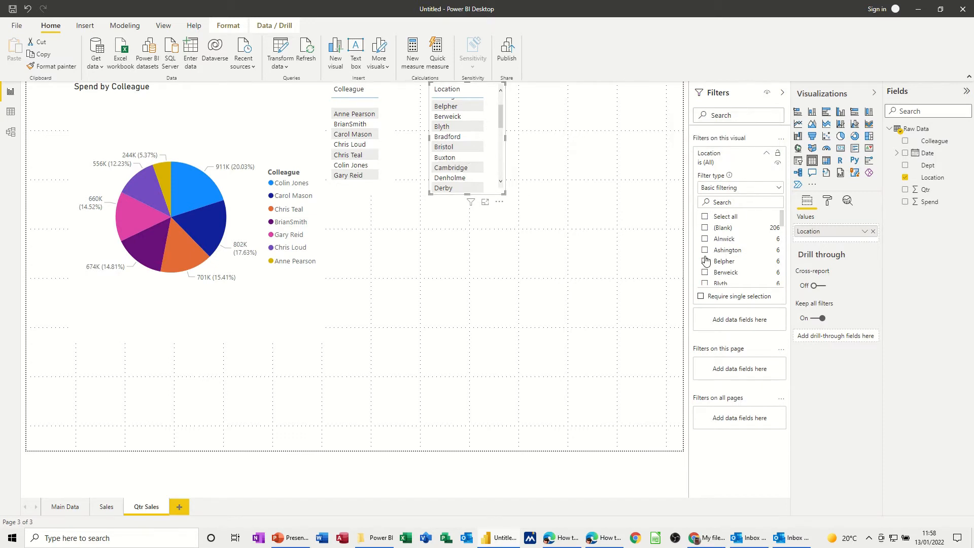
{"action": "left_click", "coordinate": [704, 228]}
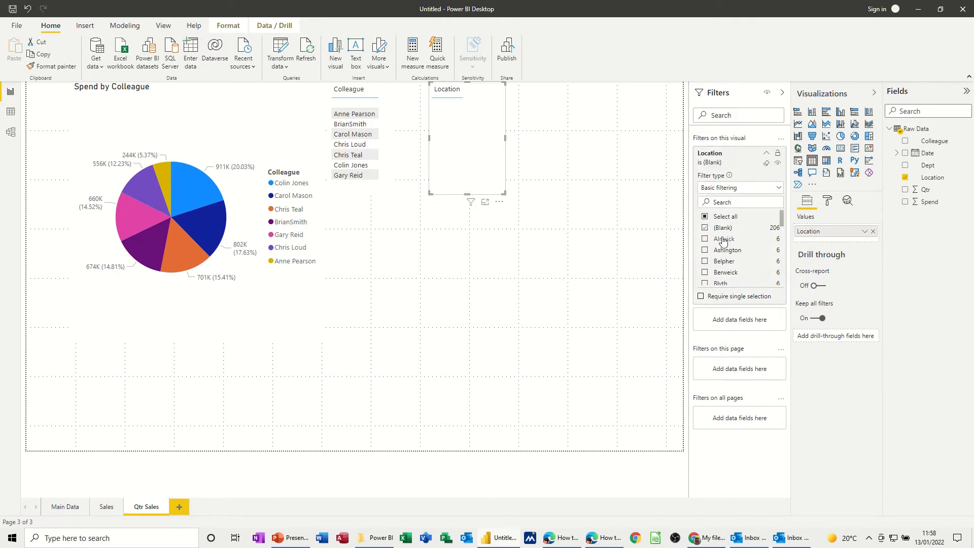
{"action": "left_click", "coordinate": [704, 219]}
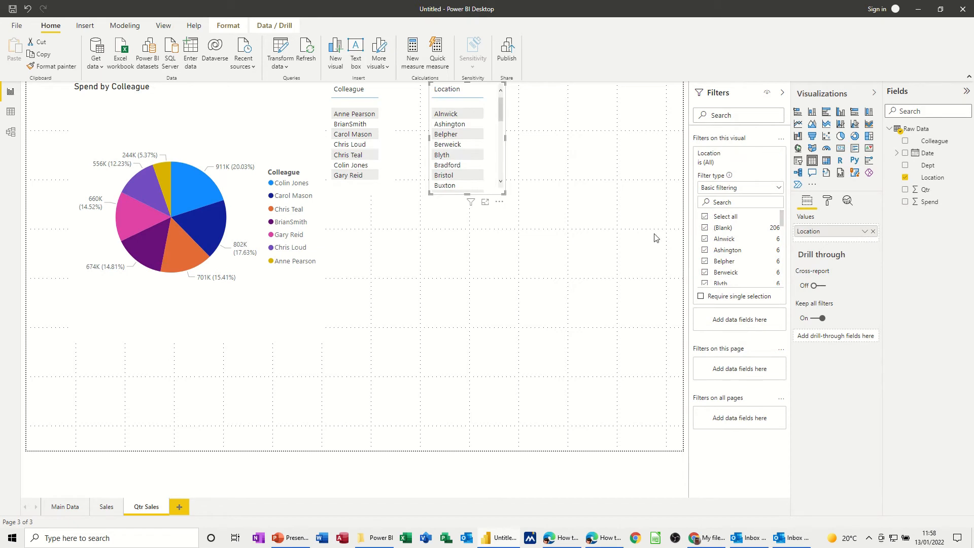
{"action": "left_click", "coordinate": [705, 227]}
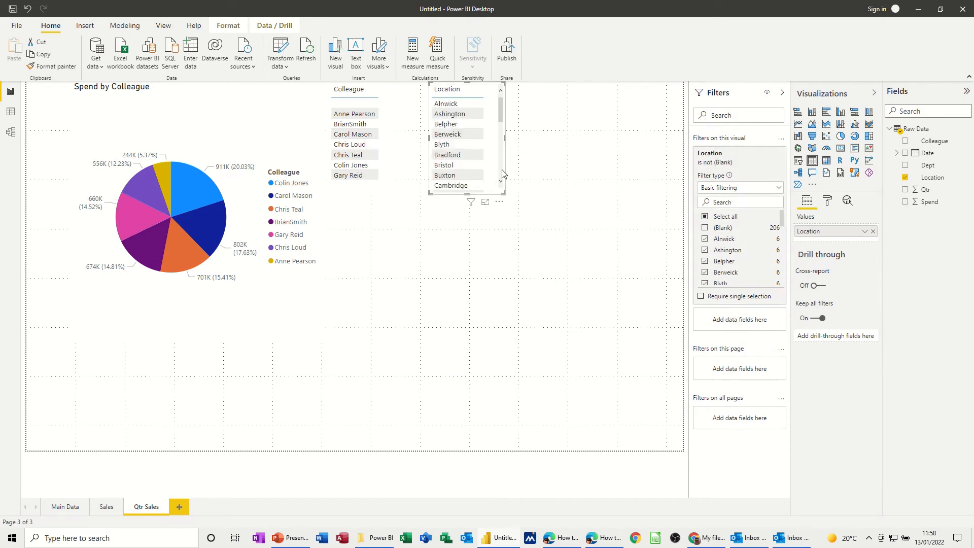
{"action": "left_click_drag", "start_coordinate": [501, 117], "coordinate": [497, 184]}
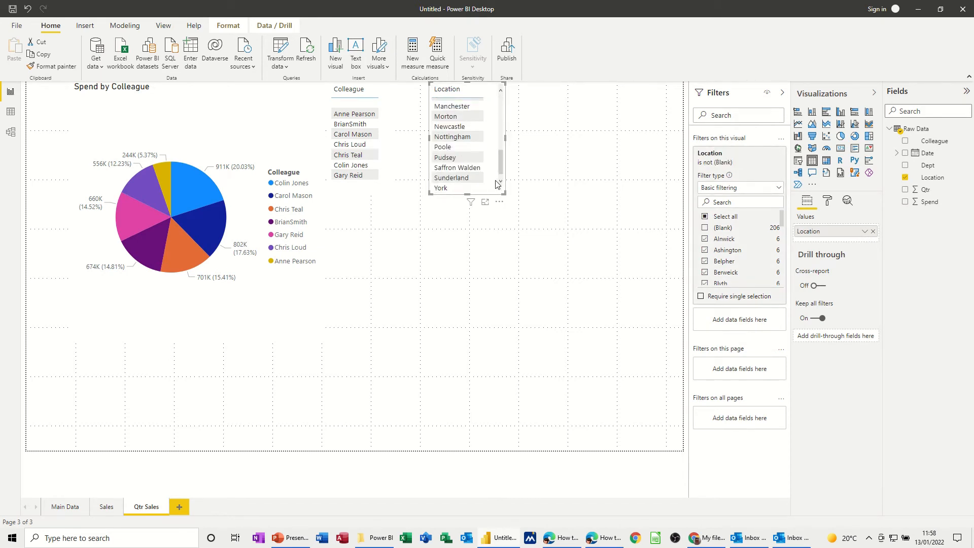
{"action": "scroll", "coordinate": [504, 150], "scroll_direction": "up", "scroll_amount": 5}
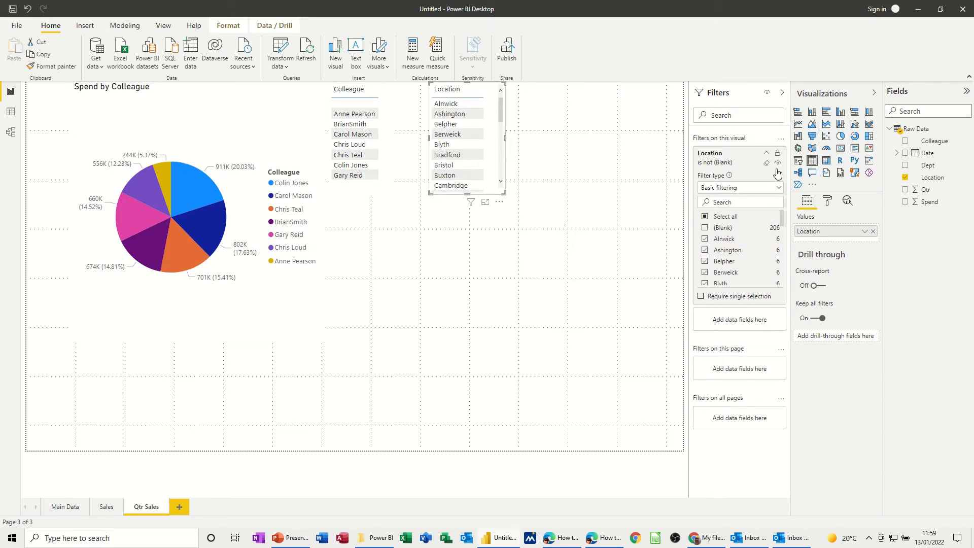
Step: Try to set a Top N filter on the Location table for the top 5 locations by Spend
{"action": "left_click", "coordinate": [780, 188]}
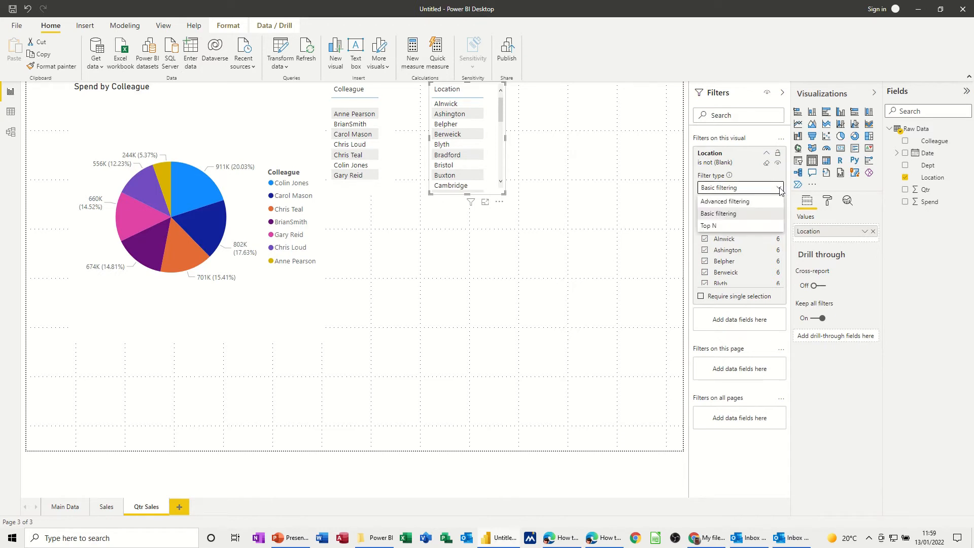
{"action": "left_click", "coordinate": [703, 226]}
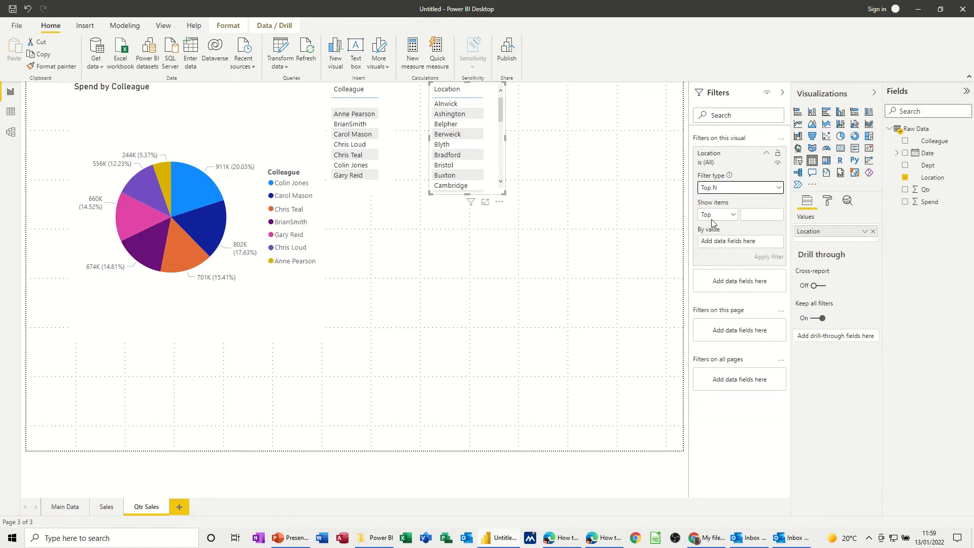
{"action": "left_click", "coordinate": [756, 218]}
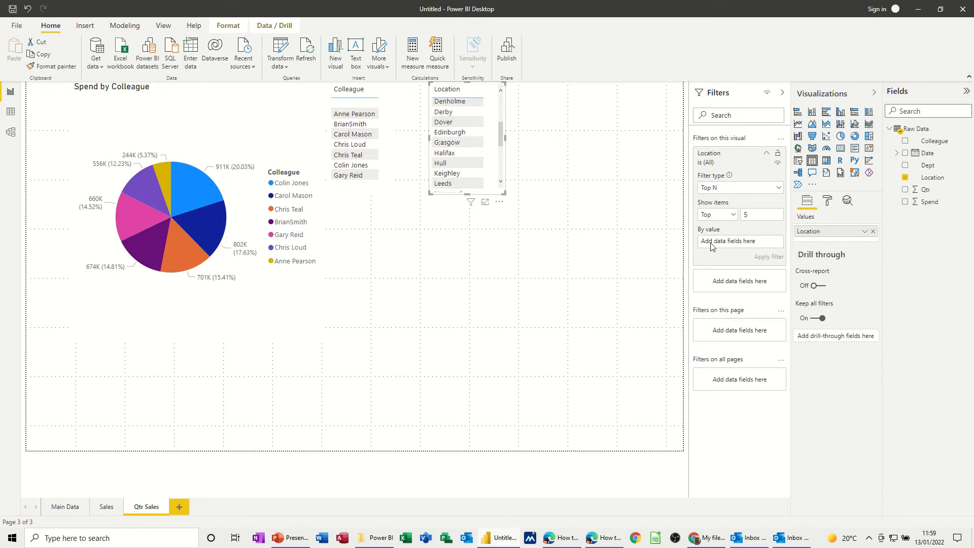
{"action": "left_click_drag", "start_coordinate": [919, 207], "coordinate": [741, 246]}
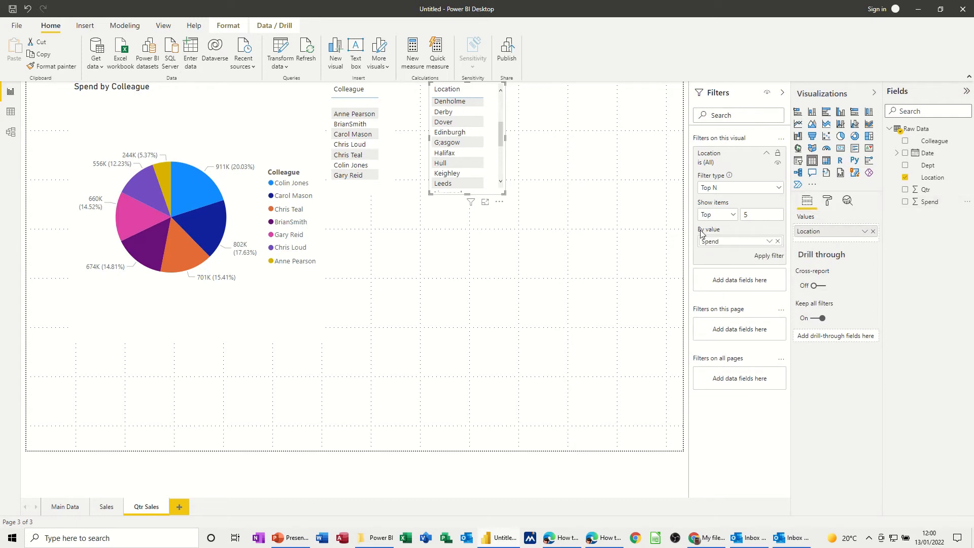
{"action": "left_click", "coordinate": [409, 234]}
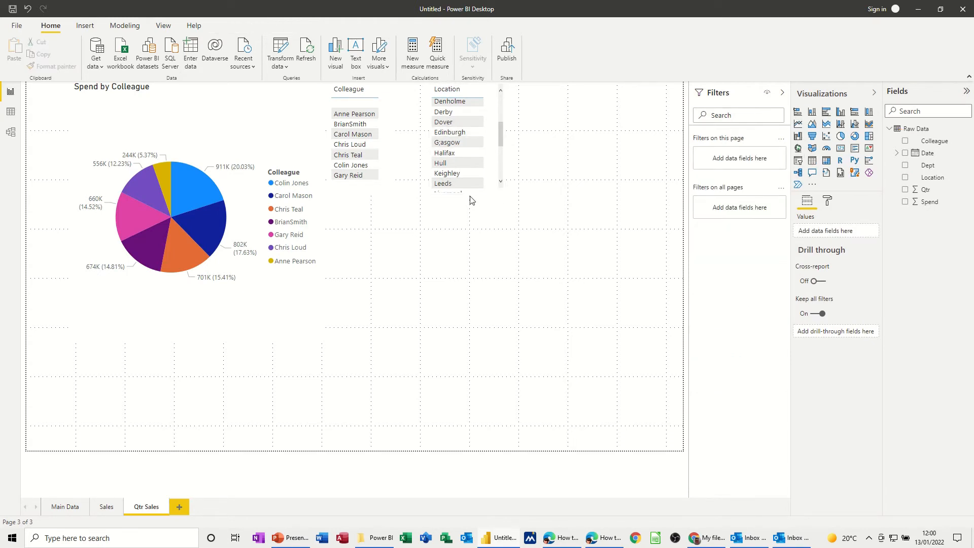
{"action": "left_click", "coordinate": [472, 203]}
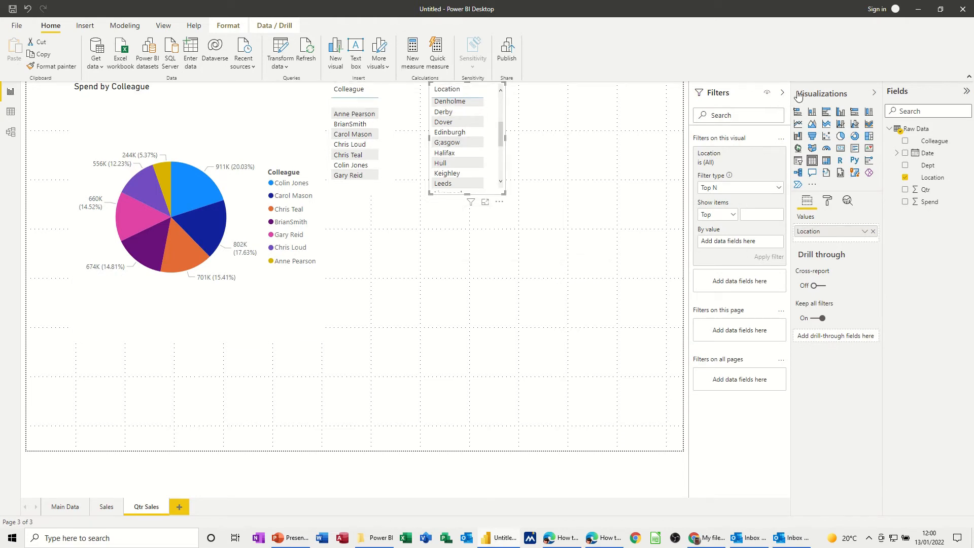
{"action": "left_click", "coordinate": [593, 207]}
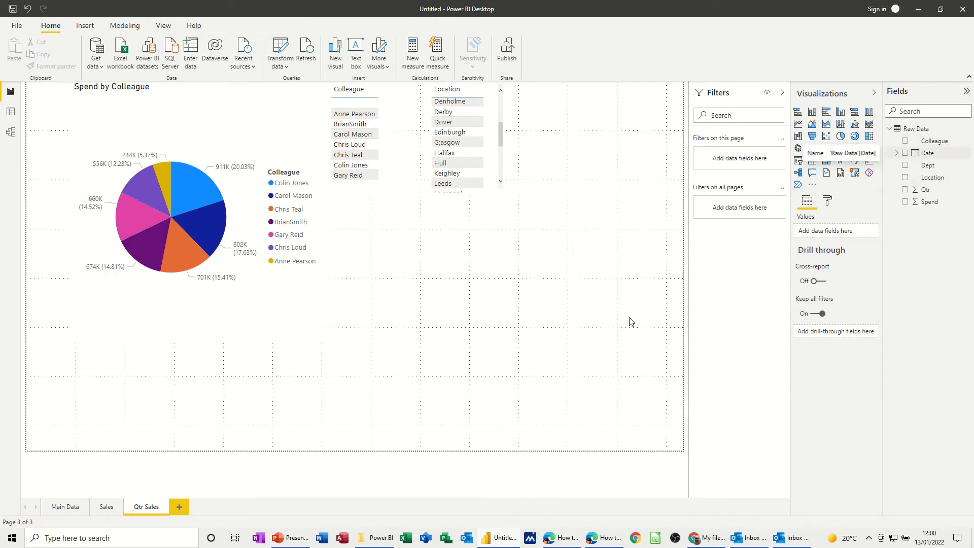
Step: Add a report page with a clustered column chart of Spend by Date, enlarged and placed near the page's upper-left corner
{"action": "left_click", "coordinate": [178, 507]}
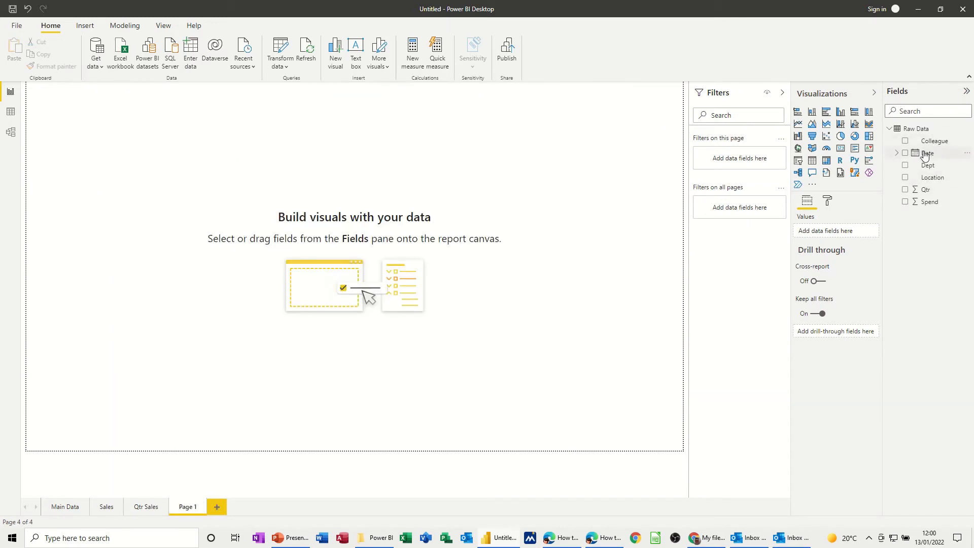
{"action": "left_click_drag", "start_coordinate": [880, 157], "coordinate": [218, 148]}
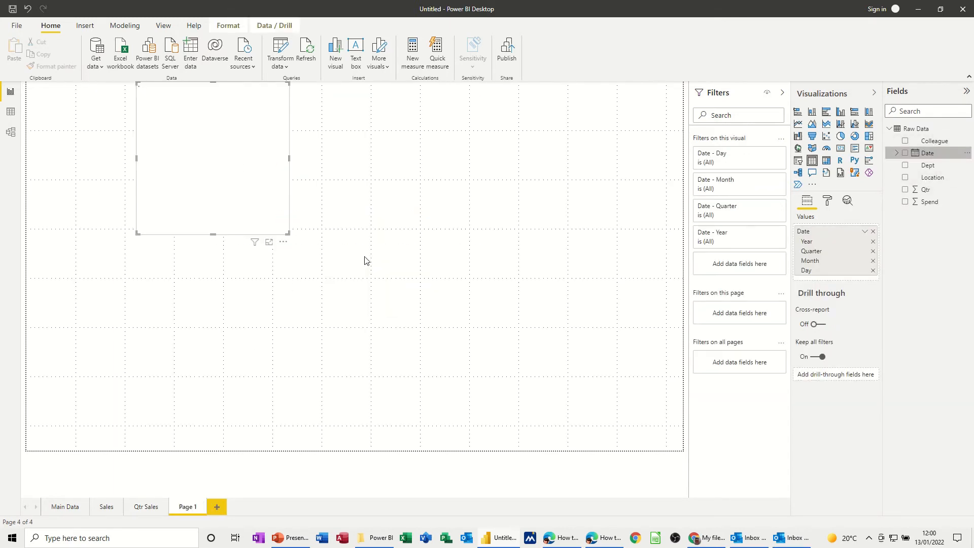
{"action": "left_click", "coordinate": [841, 112]}
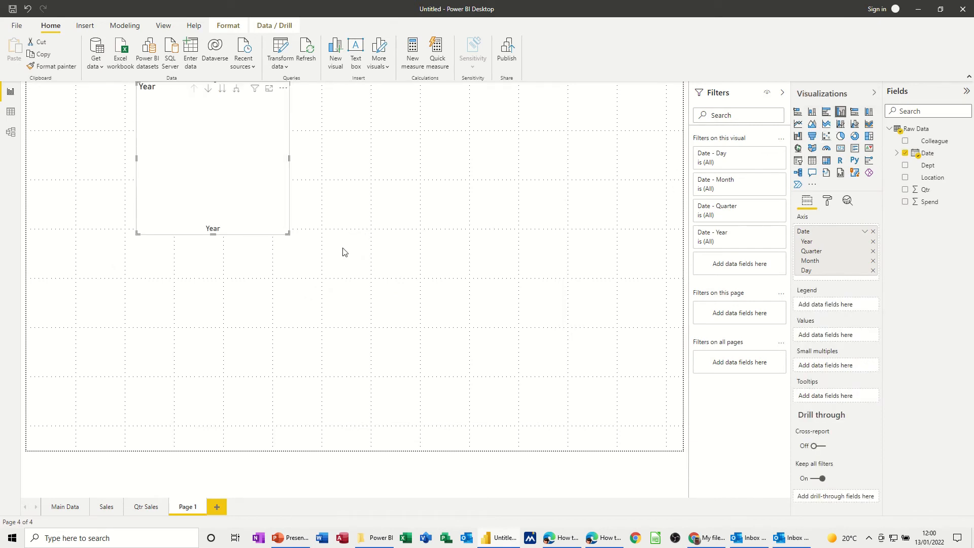
{"action": "left_click", "coordinate": [908, 205]}
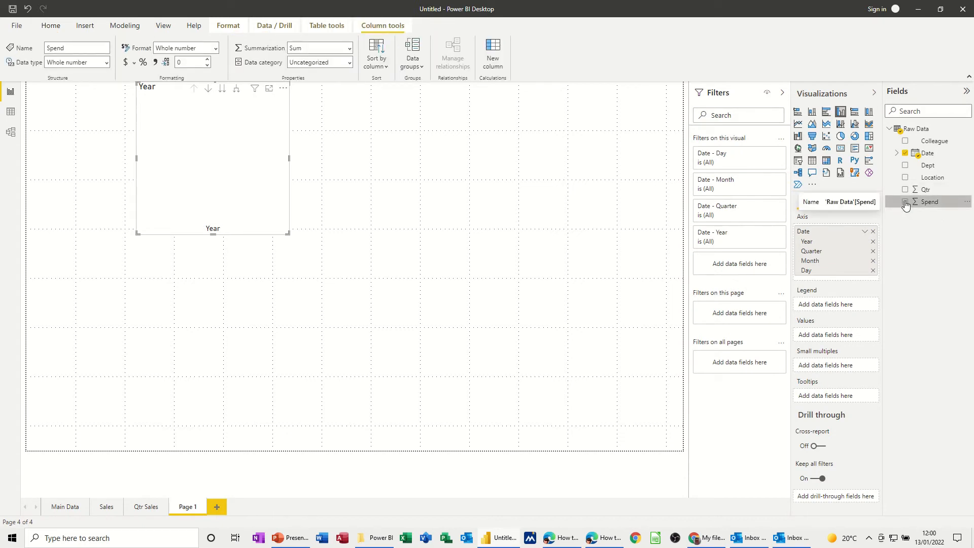
{"action": "left_click", "coordinate": [905, 205]}
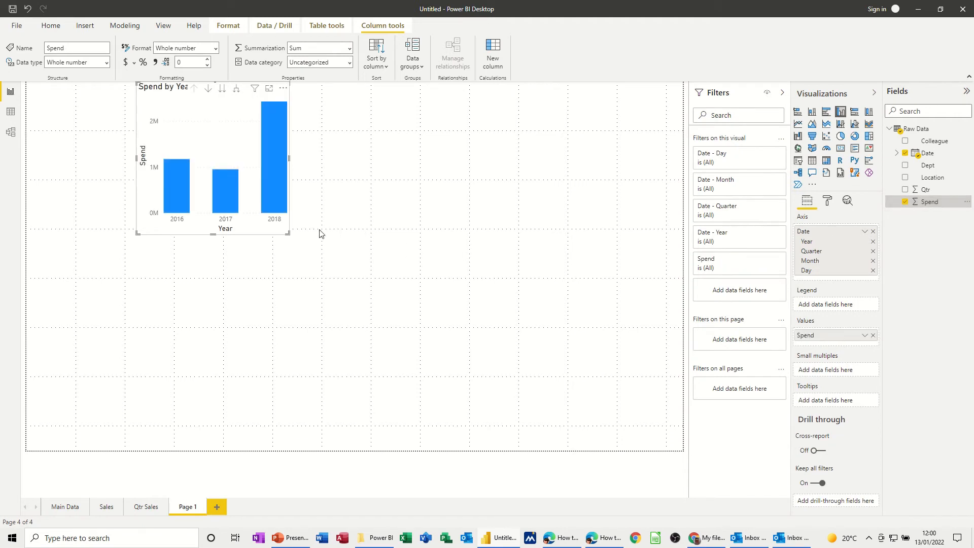
{"action": "left_click_drag", "start_coordinate": [287, 234], "coordinate": [409, 248]}
{"action": "left_click_drag", "start_coordinate": [221, 99], "coordinate": [142, 109]}
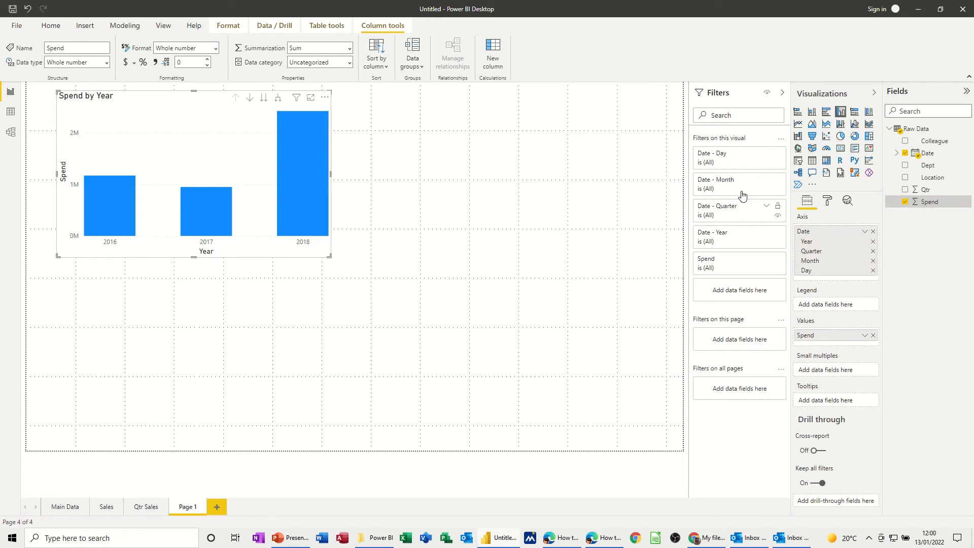
Step: Remove the Year and Quarter levels from the chart's date axis, and highlight September in the chart widened across the page
{"action": "left_click", "coordinate": [767, 233]}
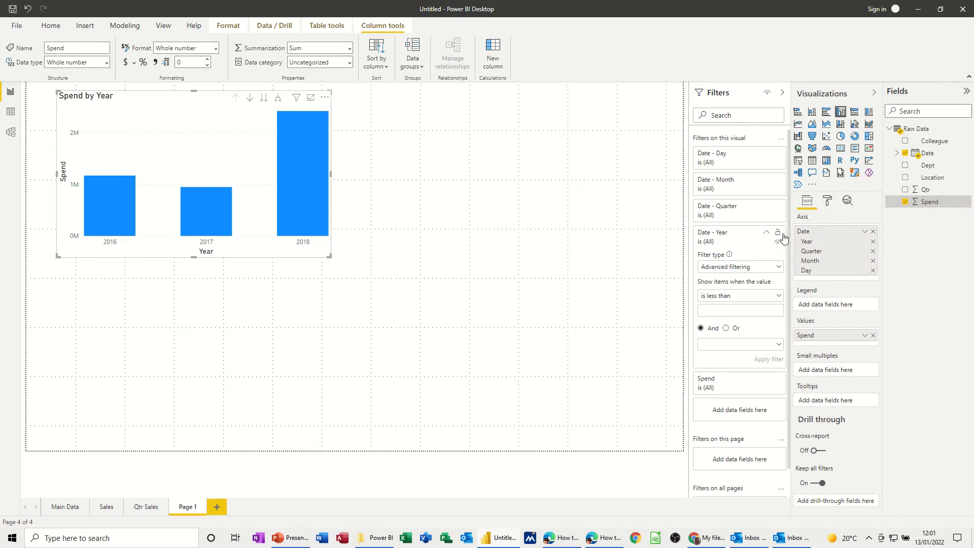
{"action": "left_click", "coordinate": [873, 242]}
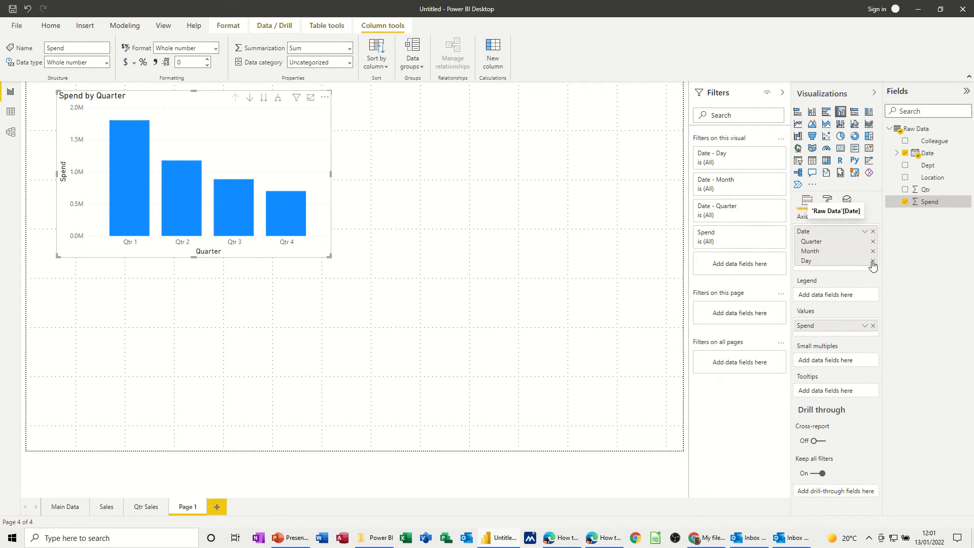
{"action": "left_click", "coordinate": [873, 242]}
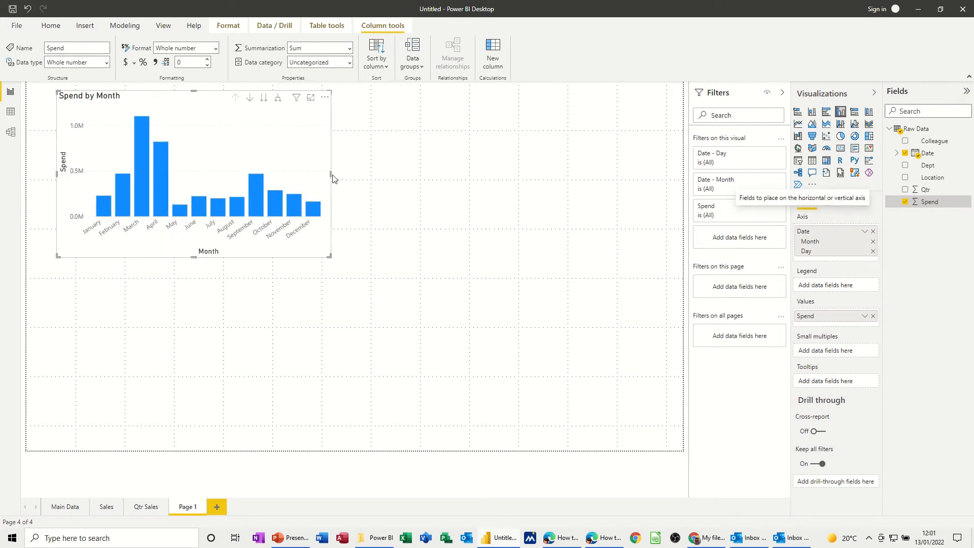
{"action": "left_click_drag", "start_coordinate": [331, 174], "coordinate": [615, 194]}
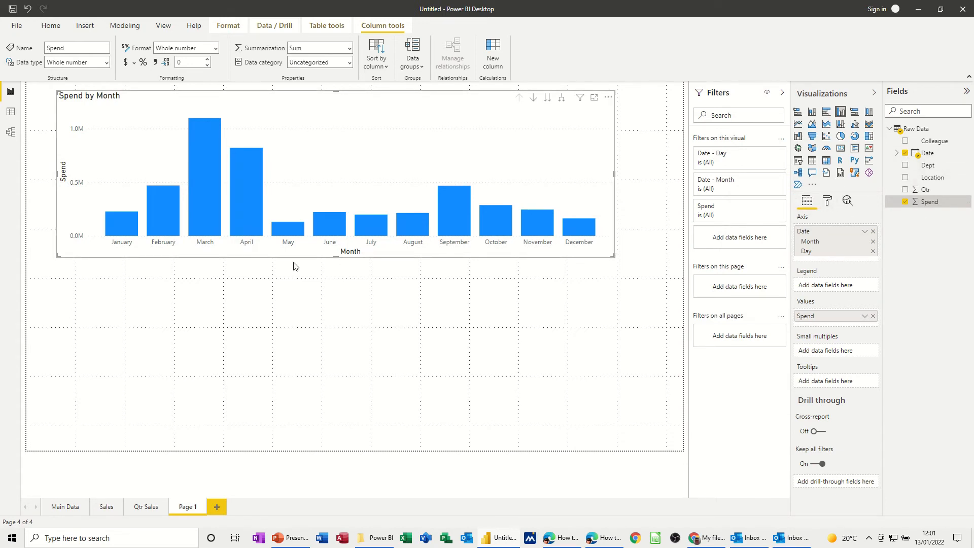
{"action": "left_click", "coordinate": [446, 221]}
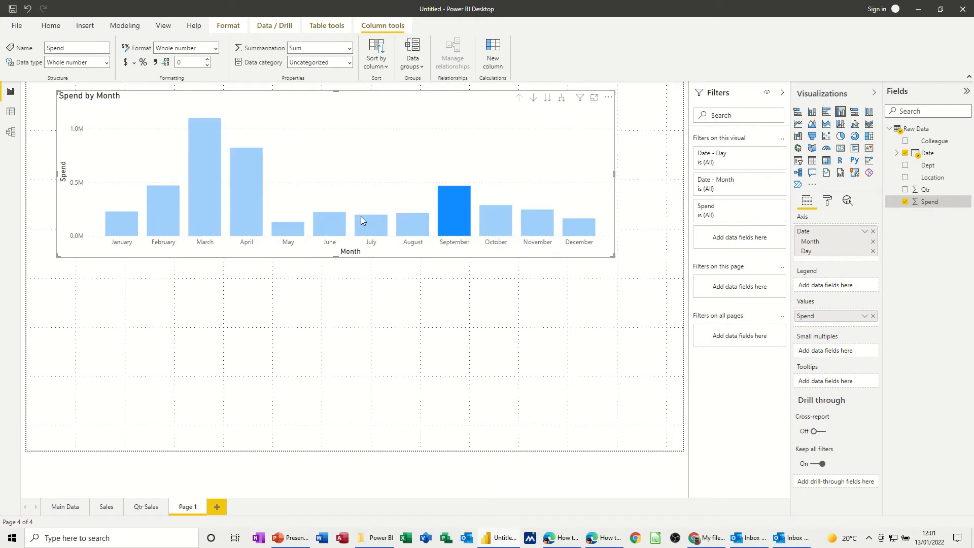
Step: Look through the Qtr Sales, Sales and Main Data pages, and return to Page 1
{"action": "left_click", "coordinate": [142, 507]}
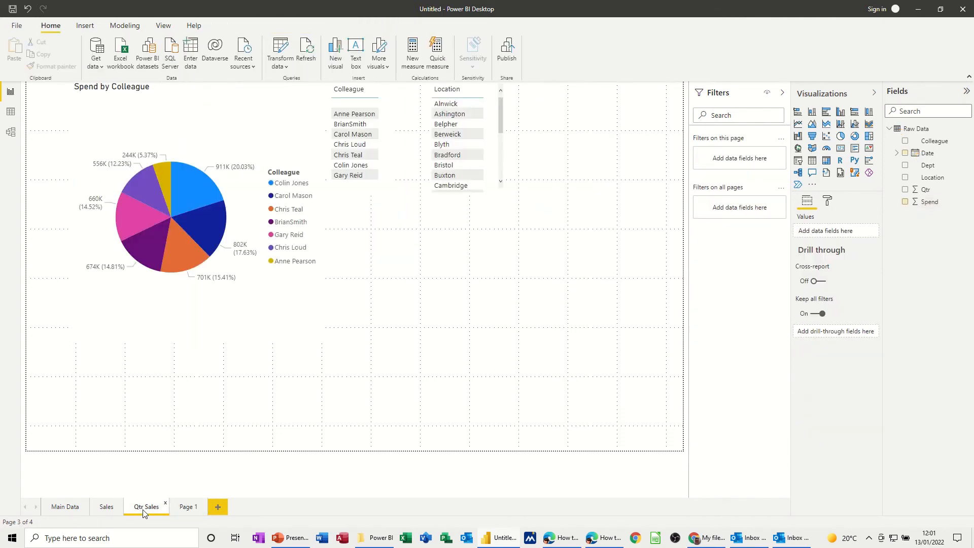
{"action": "left_click", "coordinate": [107, 507]}
{"action": "left_click", "coordinate": [80, 509]}
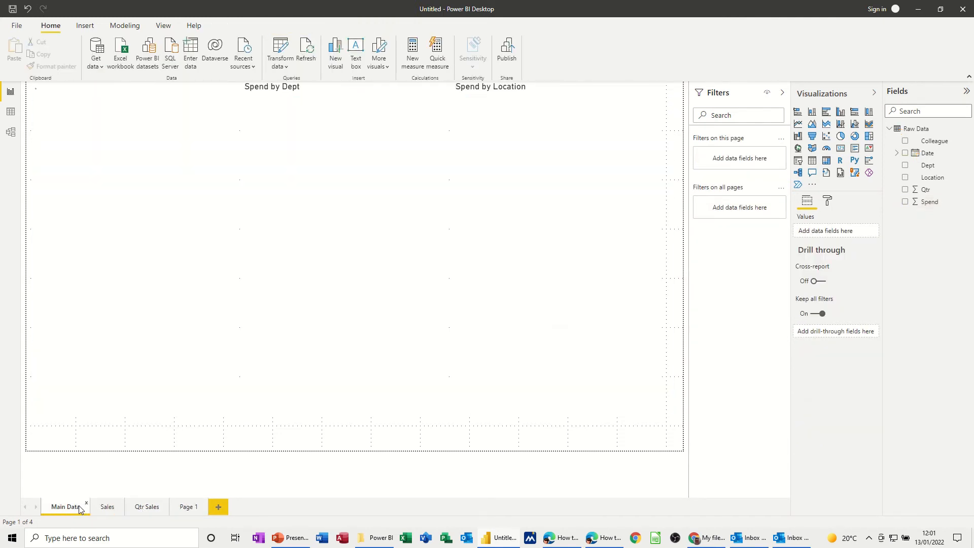
{"action": "left_click", "coordinate": [188, 507]}
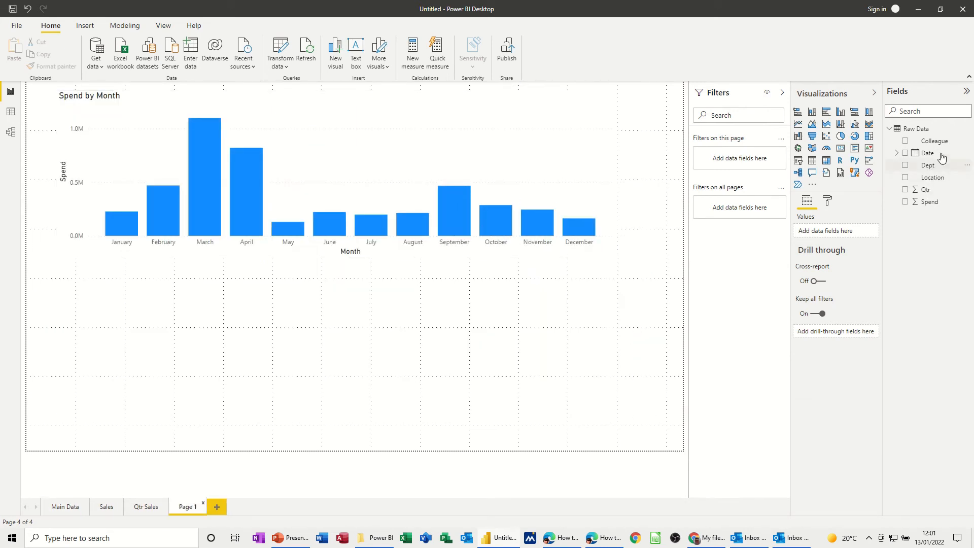
Step: Add a narrow Colleague table below the column chart on Page 1, and highlight the chart's monthly spend by individual colleagues
{"action": "left_click_drag", "start_coordinate": [929, 146], "coordinate": [172, 304]}
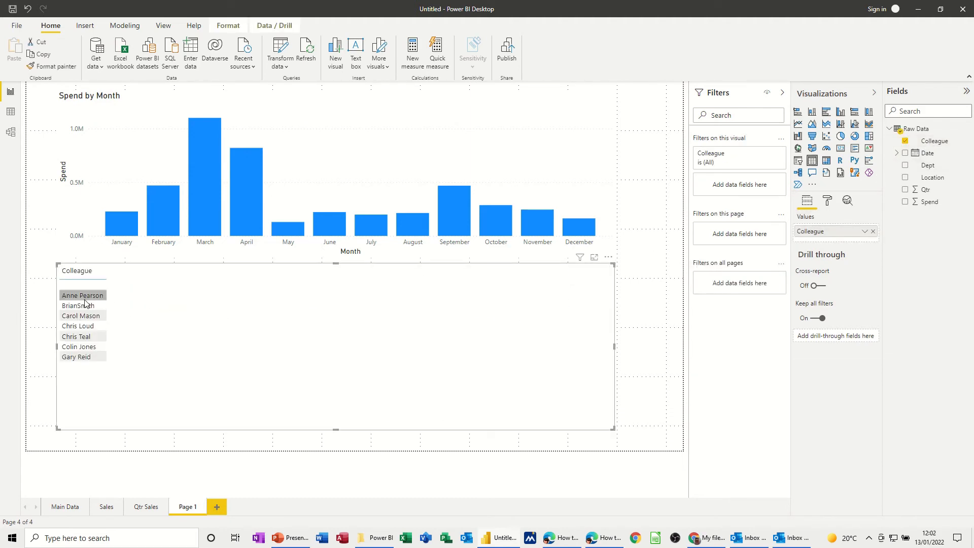
{"action": "left_click", "coordinate": [84, 300]}
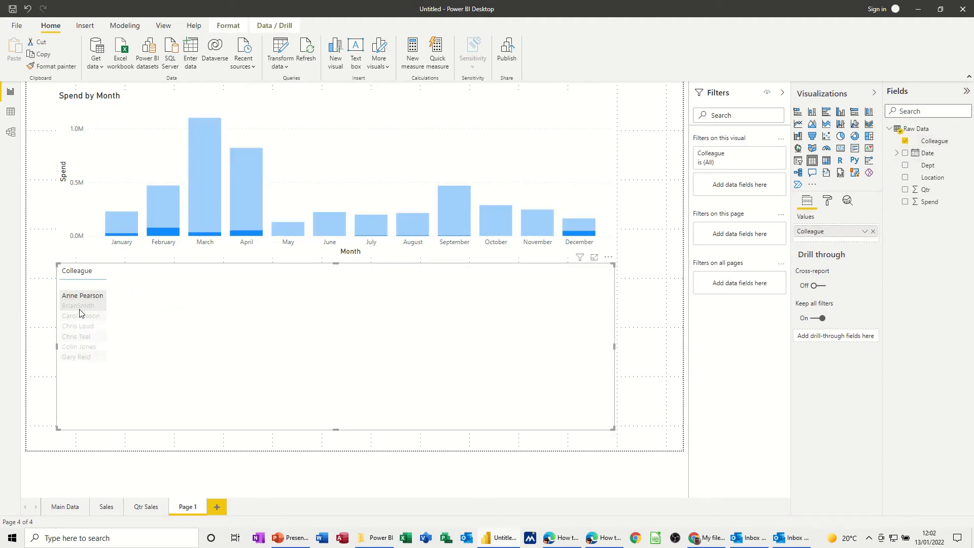
{"action": "left_click", "coordinate": [78, 317]}
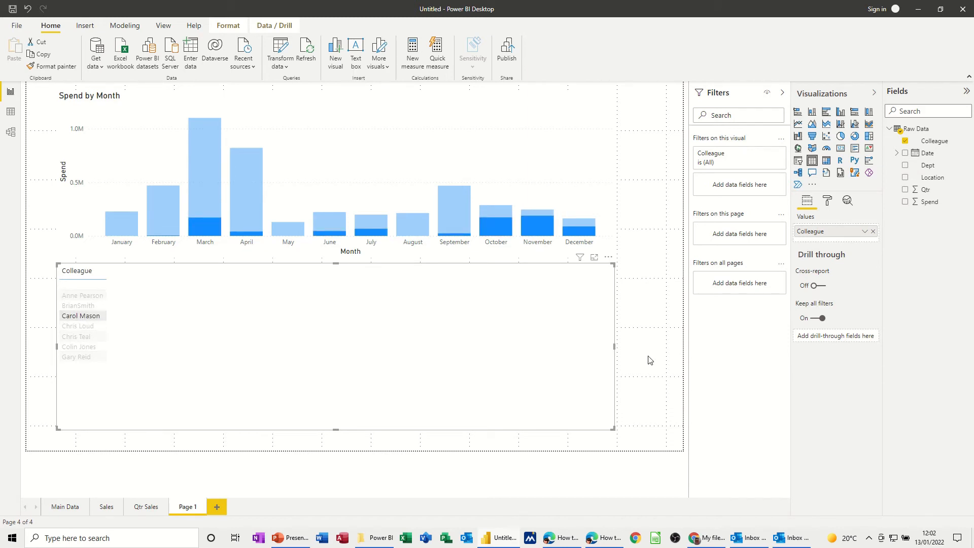
{"action": "left_click_drag", "start_coordinate": [590, 351], "coordinate": [129, 342]}
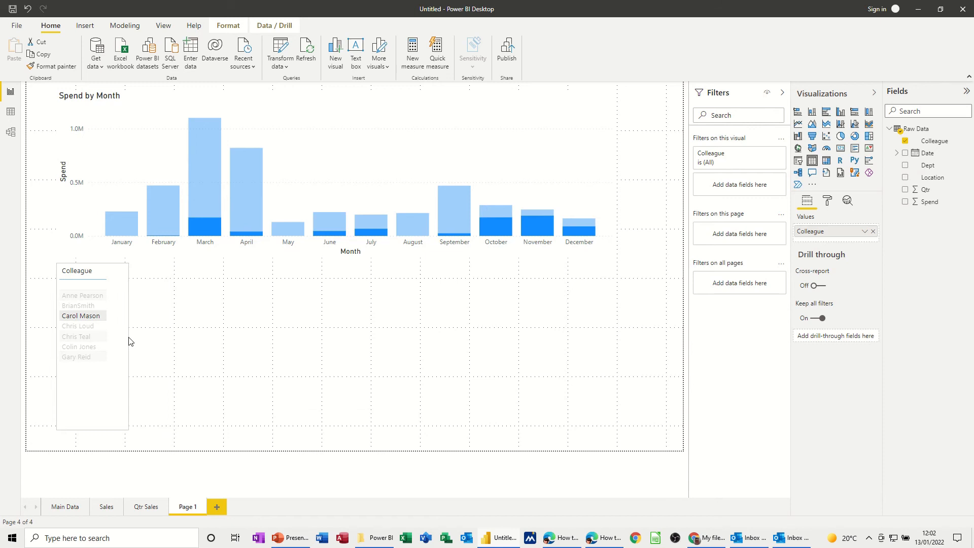
{"action": "left_click", "coordinate": [244, 323]}
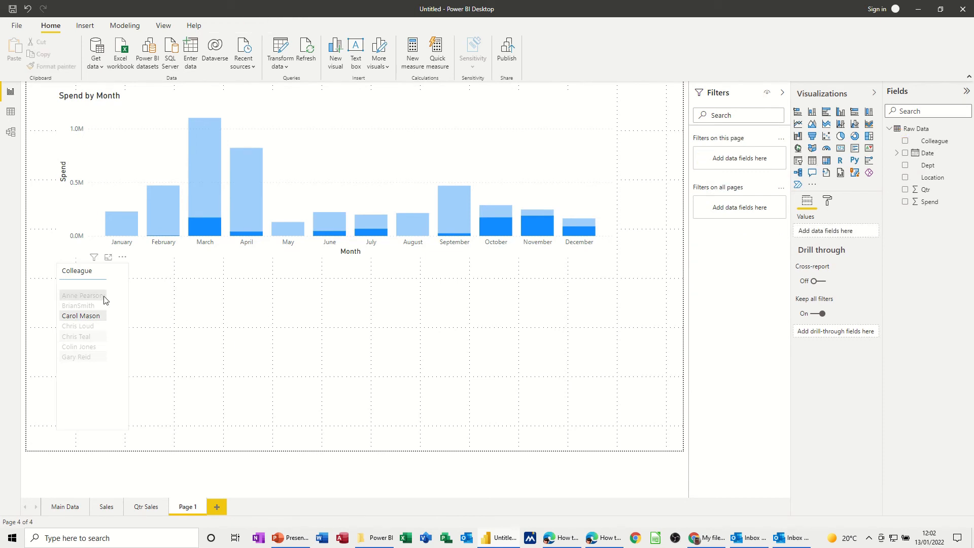
Step: Set the column chart's default data color to purple, Theme color 4 (#6B007B)
{"action": "left_click", "coordinate": [455, 192]}
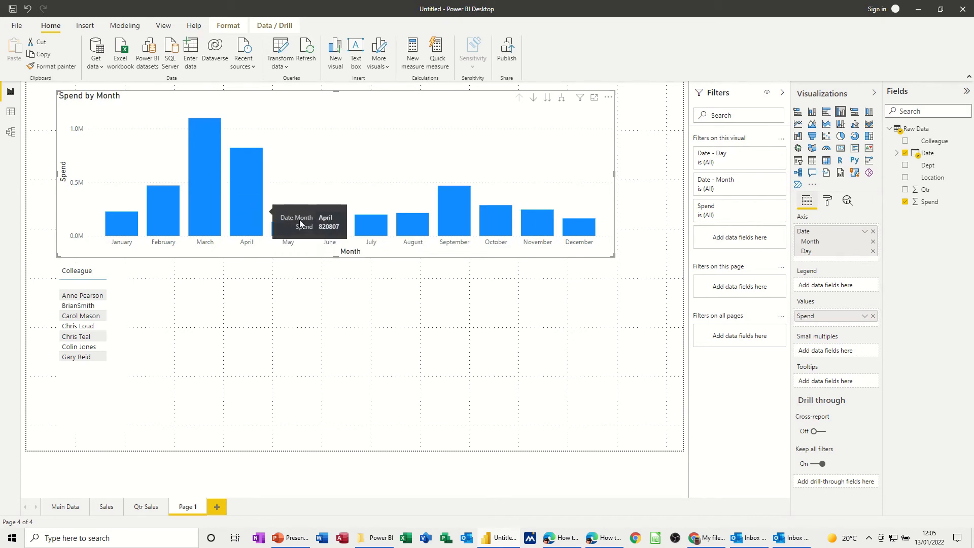
{"action": "left_click", "coordinate": [829, 200]}
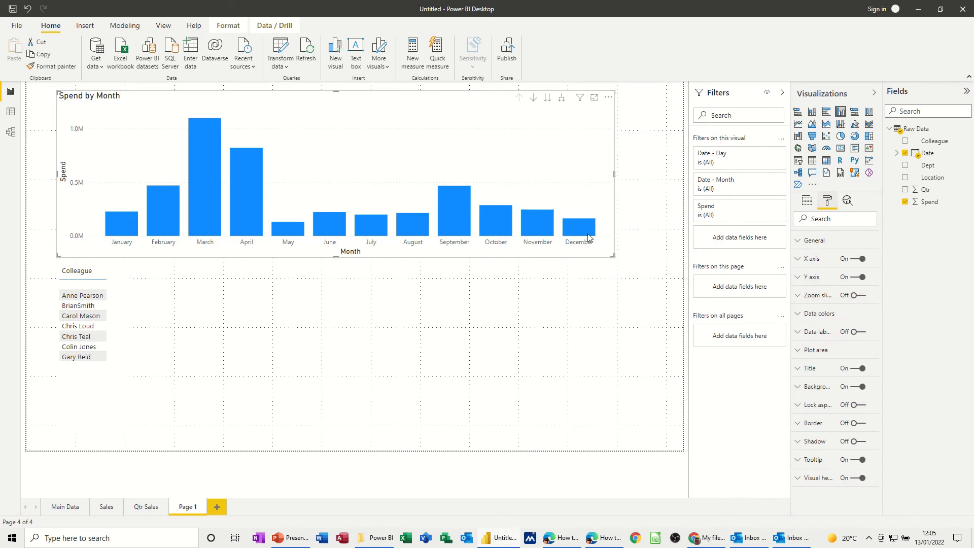
{"action": "left_click", "coordinate": [800, 317]}
{"action": "left_click", "coordinate": [820, 345]}
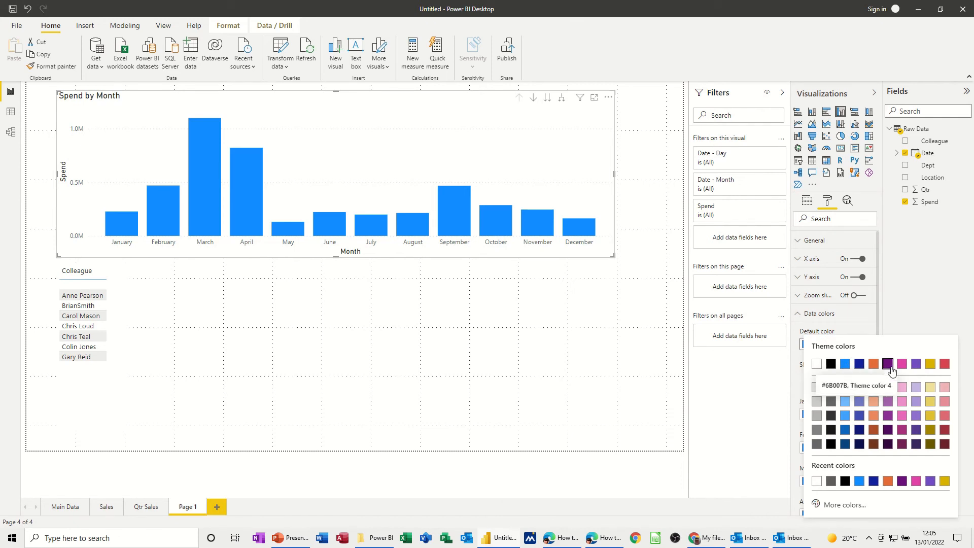
{"action": "left_click", "coordinate": [888, 364]}
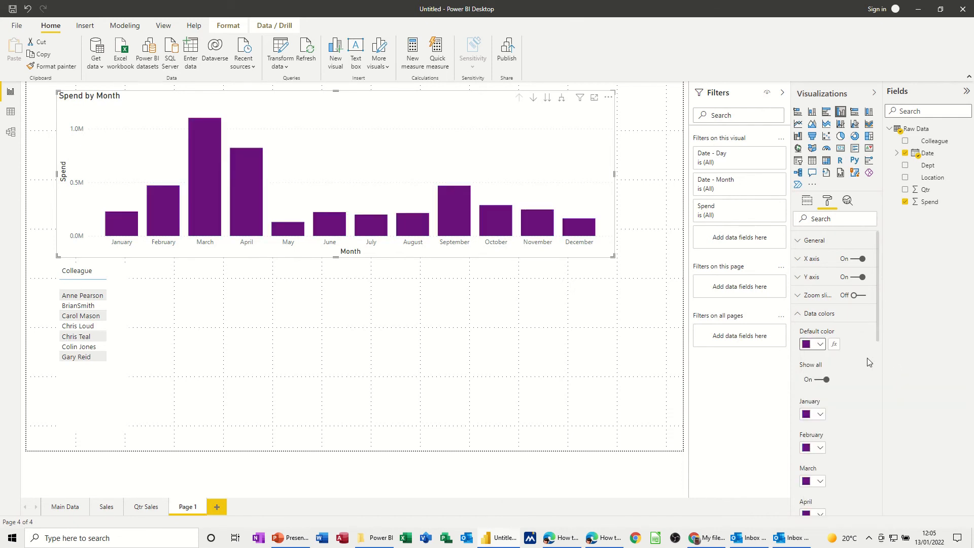
Step: Give individual months their own data colors: January light blue, February pink and March darker blue
{"action": "scroll", "coordinate": [833, 410], "scroll_direction": "down", "scroll_amount": 1}
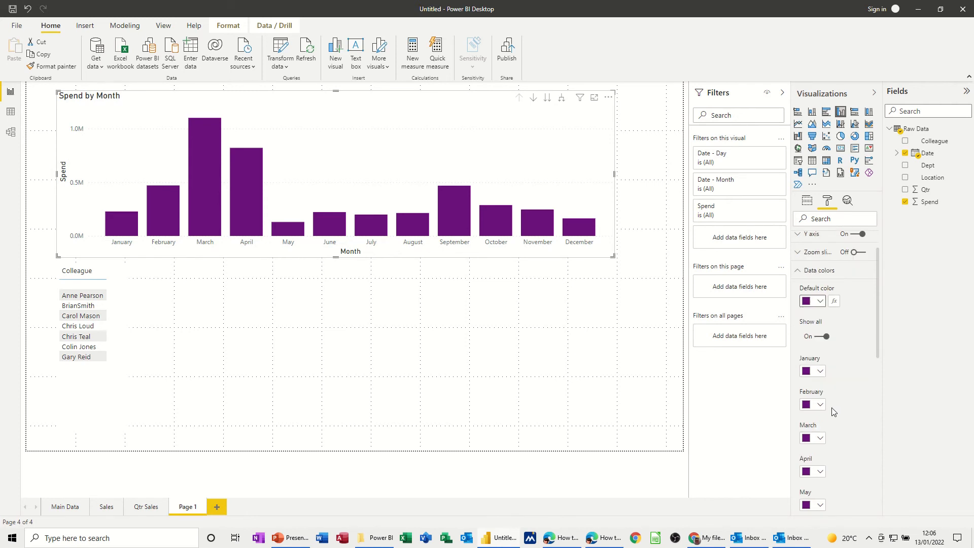
{"action": "left_click", "coordinate": [825, 338]}
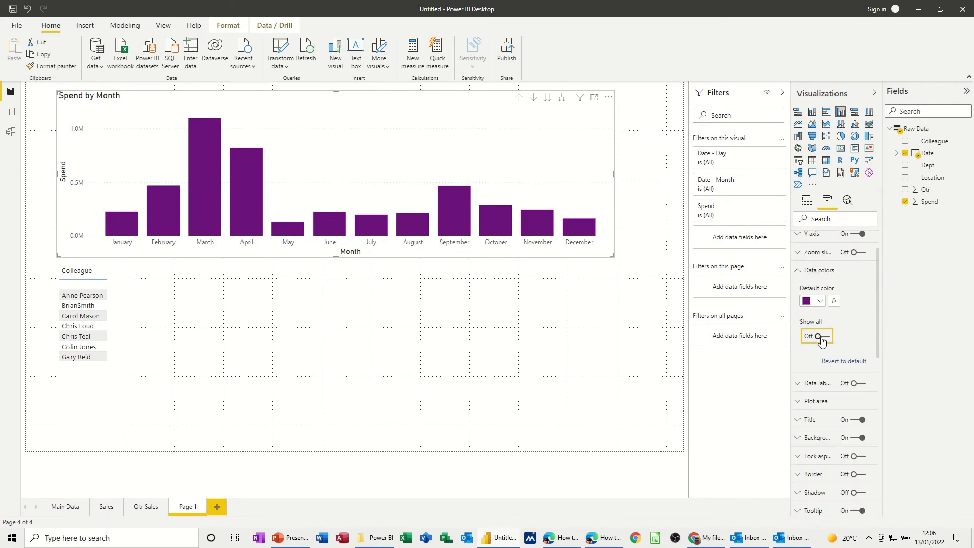
{"action": "left_click", "coordinate": [822, 340]}
{"action": "left_click", "coordinate": [818, 376]}
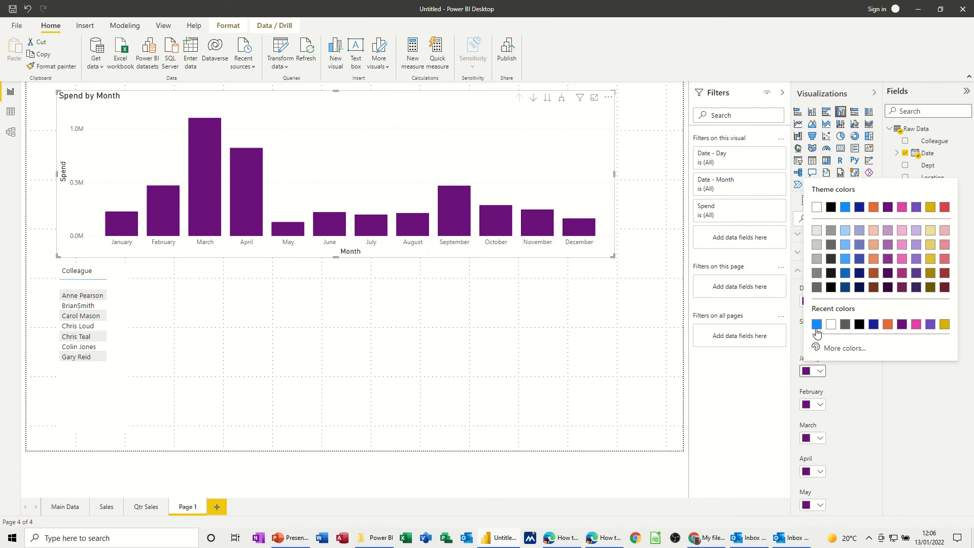
{"action": "left_click", "coordinate": [816, 324]}
{"action": "left_click", "coordinate": [818, 405]}
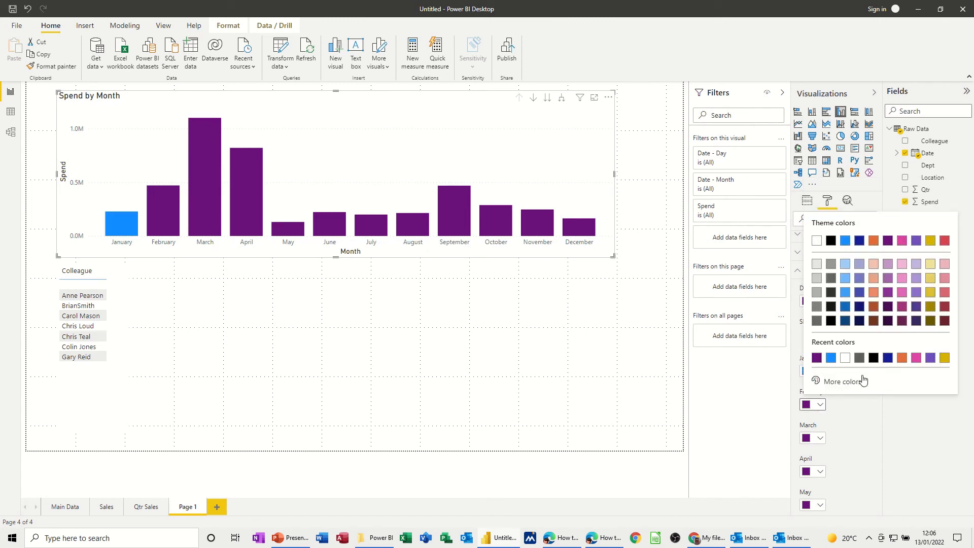
{"action": "left_click", "coordinate": [916, 357]}
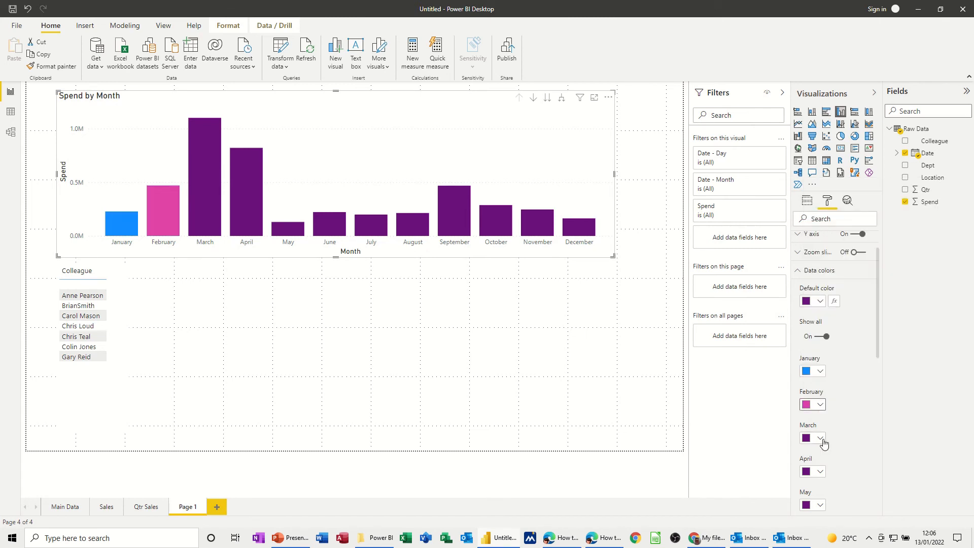
{"action": "left_click", "coordinate": [820, 440]}
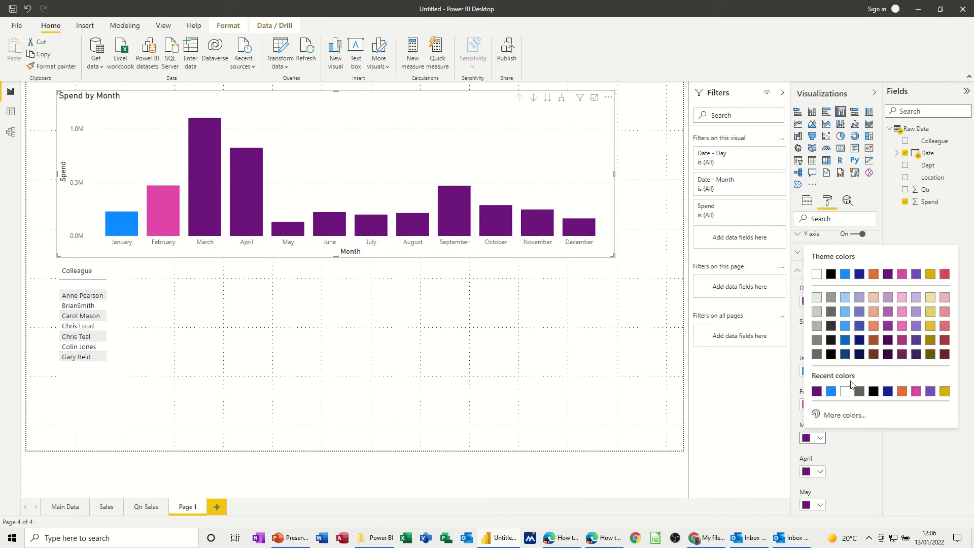
{"action": "left_click", "coordinate": [846, 341]}
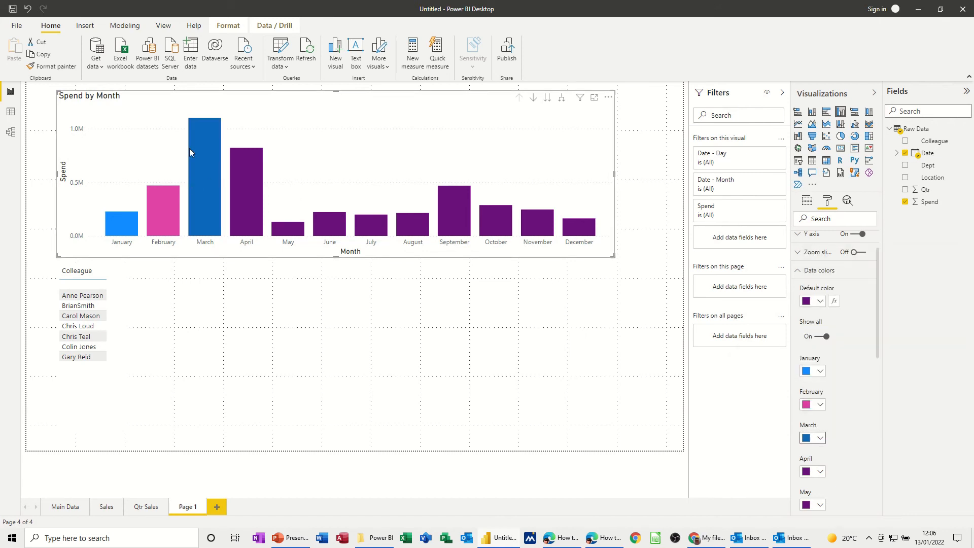
{"action": "left_click", "coordinate": [798, 274]}
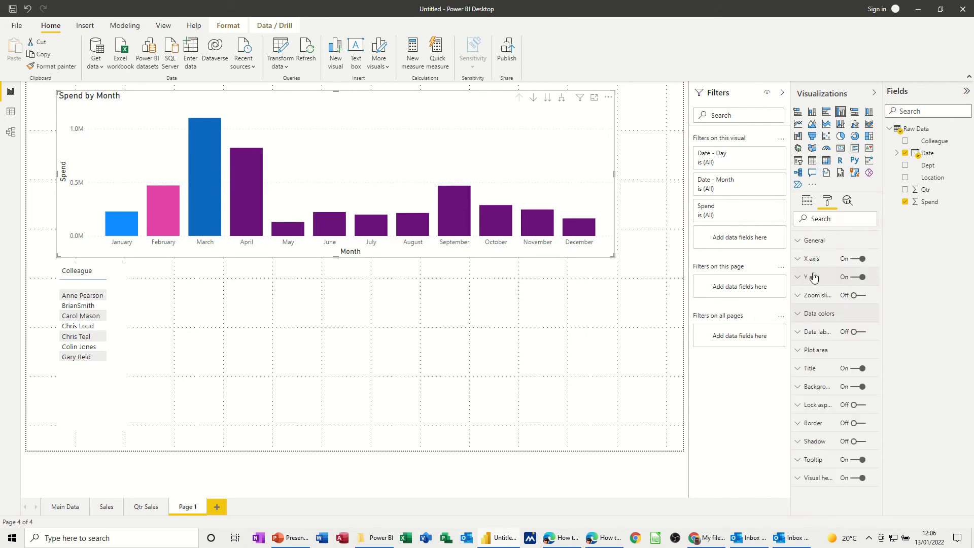
Step: Turn on data labels for the column chart and set their color to black
{"action": "left_click", "coordinate": [800, 334]}
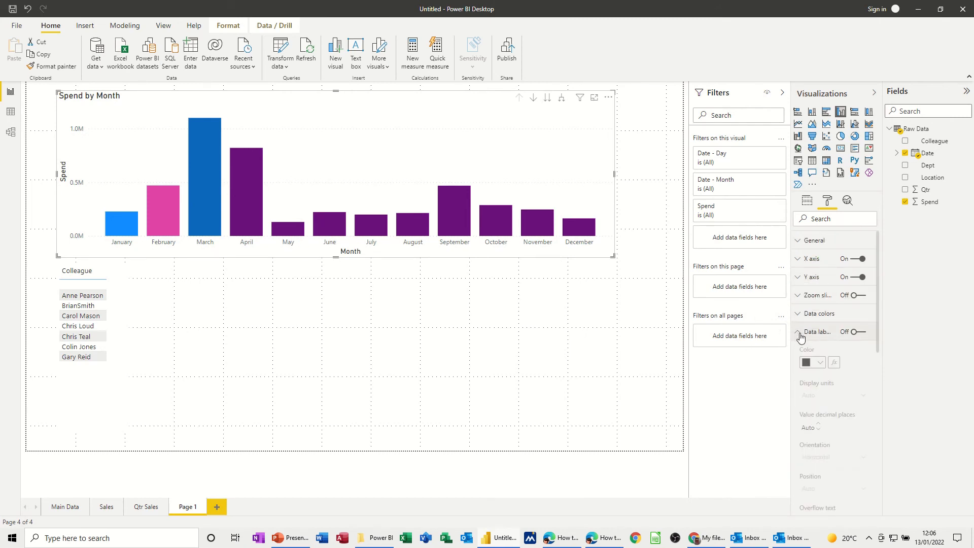
{"action": "left_click", "coordinate": [855, 333]}
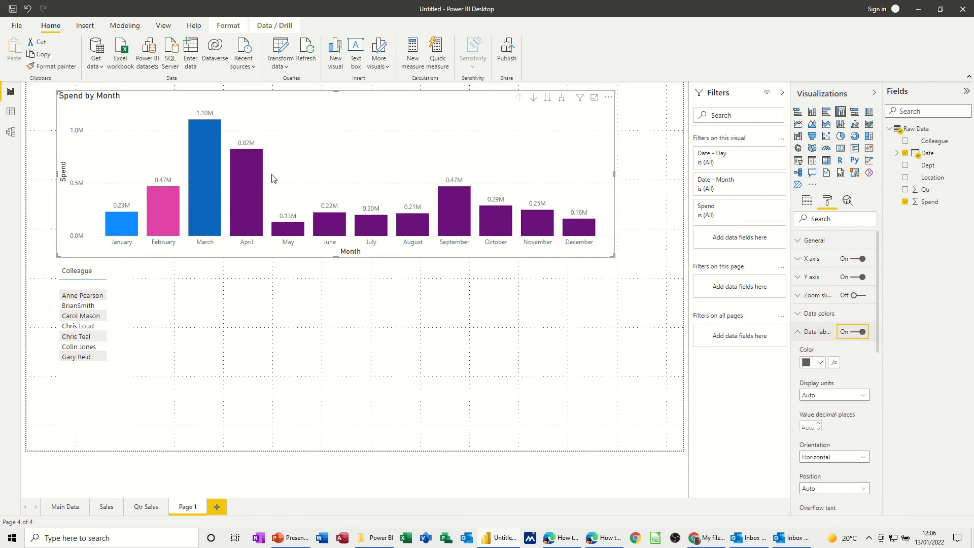
{"action": "left_click", "coordinate": [820, 363]}
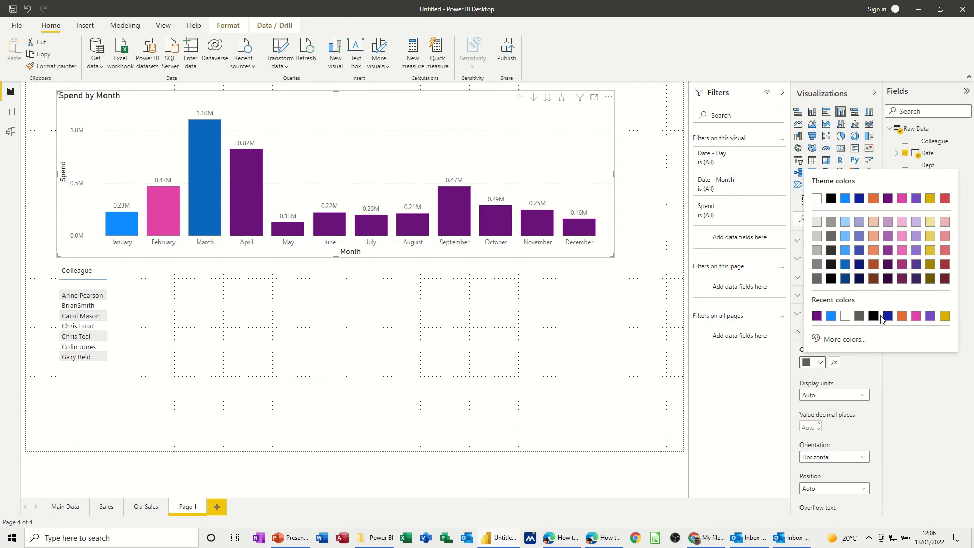
{"action": "left_click", "coordinate": [873, 315]}
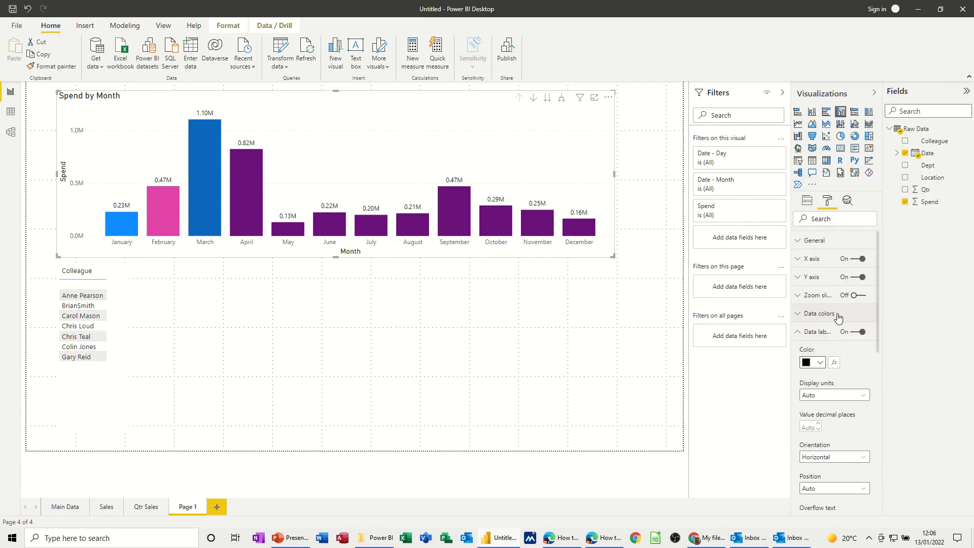
{"action": "left_click", "coordinate": [801, 335]}
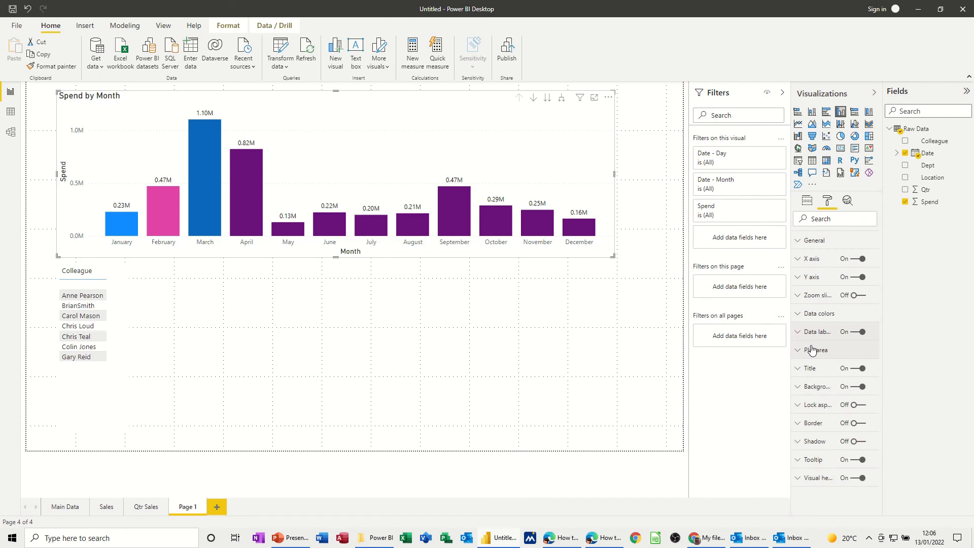
Step: Change the column chart's title text to Spending
{"action": "left_click", "coordinate": [800, 370]}
{"action": "left_click", "coordinate": [799, 371]}
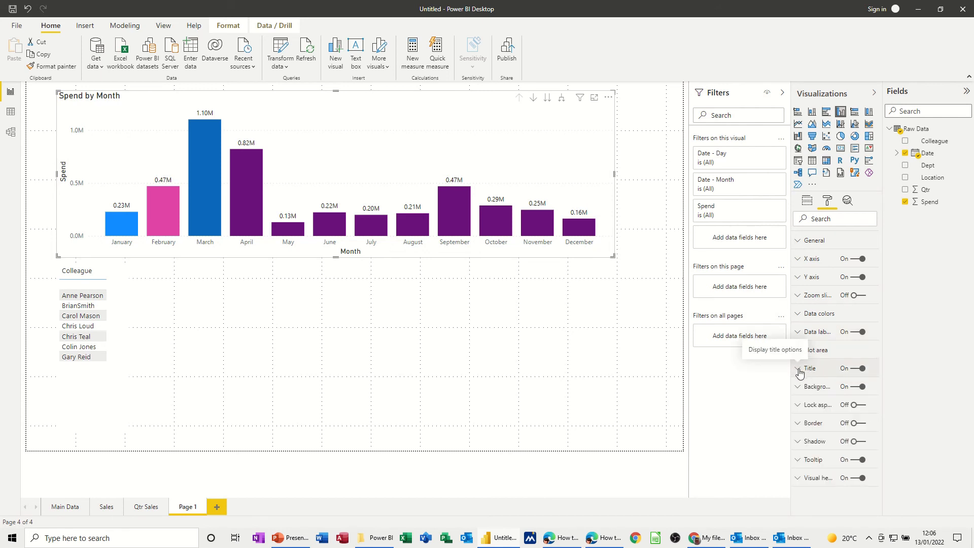
{"action": "left_click", "coordinate": [800, 371]}
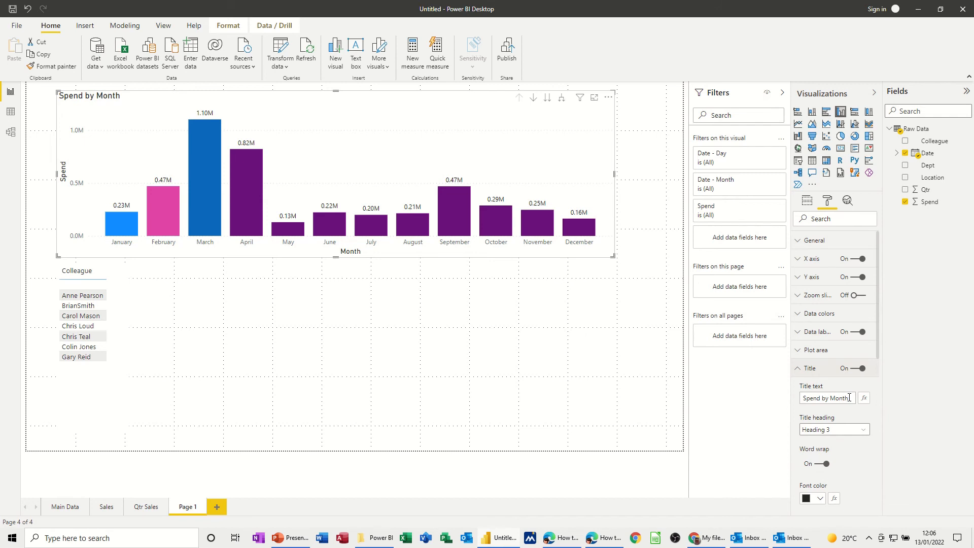
{"action": "left_click_drag", "start_coordinate": [849, 398], "coordinate": [807, 399]}
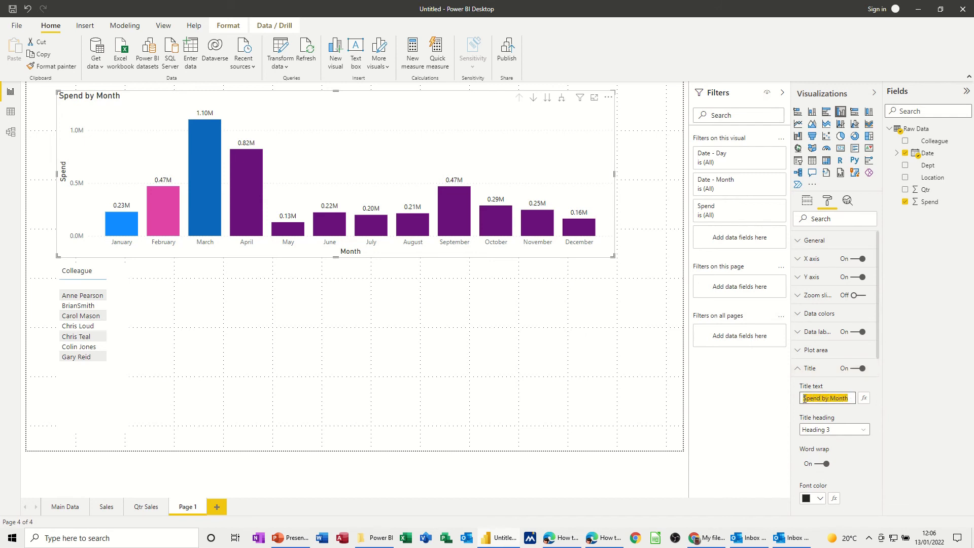
{"action": "type", "text": "Spending"}
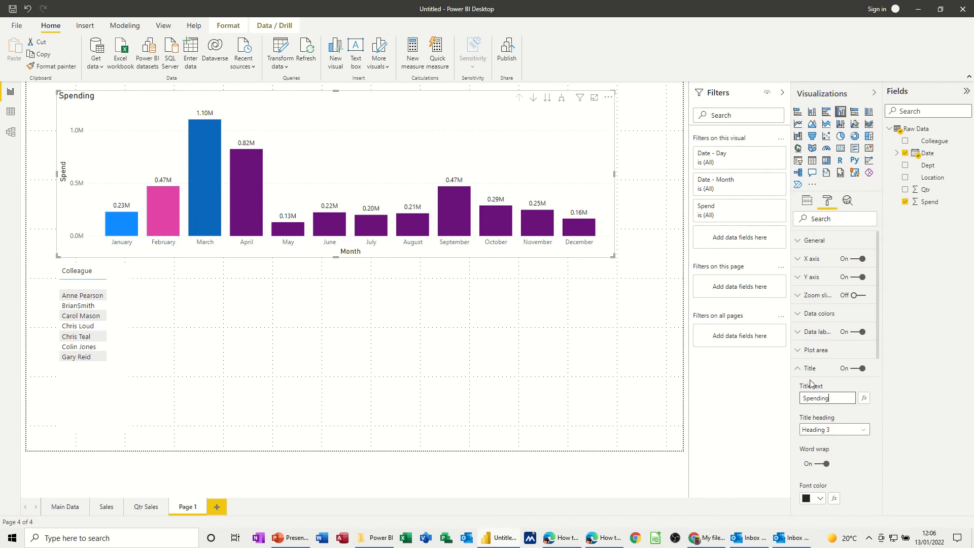
{"action": "left_click", "coordinate": [798, 369]}
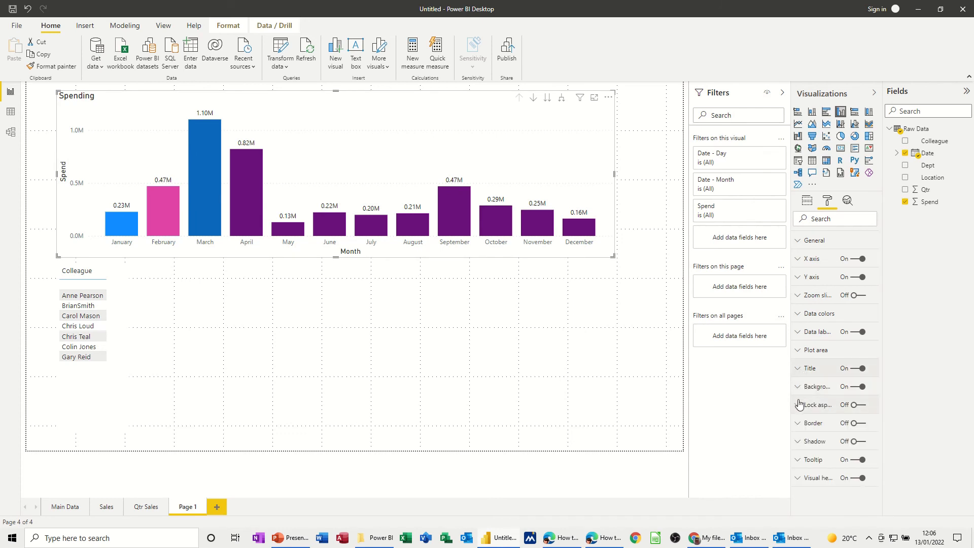
Step: Set the column chart's background color to mid grey
{"action": "left_click", "coordinate": [798, 386]}
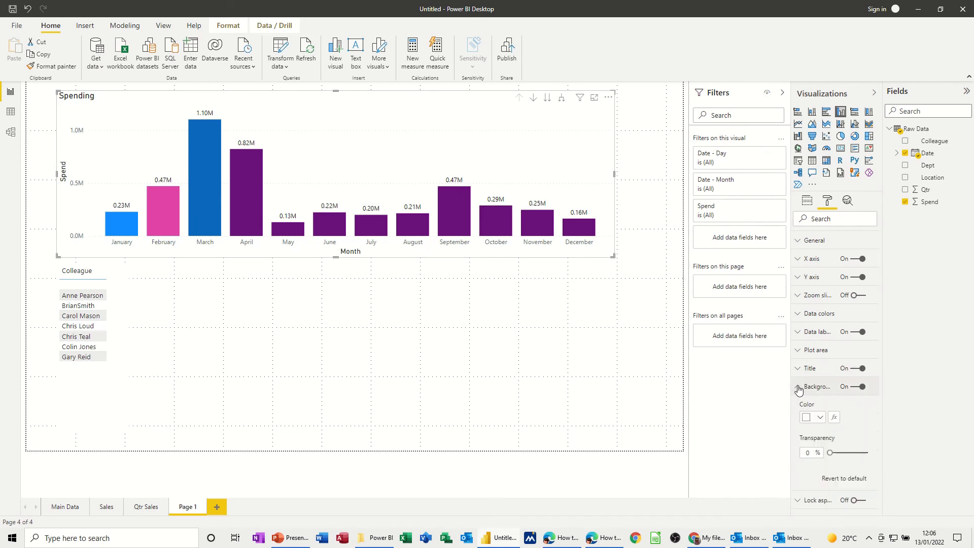
{"action": "left_click", "coordinate": [819, 419]}
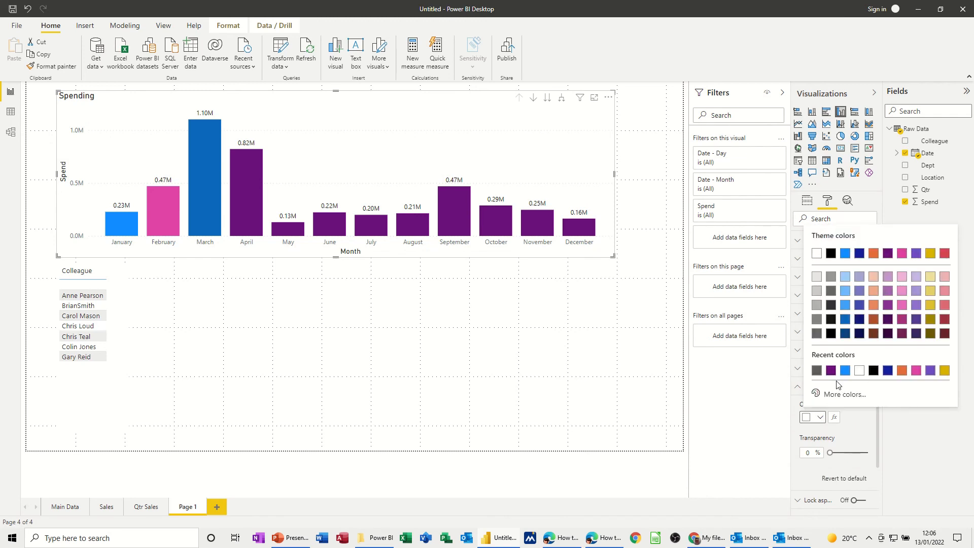
{"action": "left_click", "coordinate": [817, 305]}
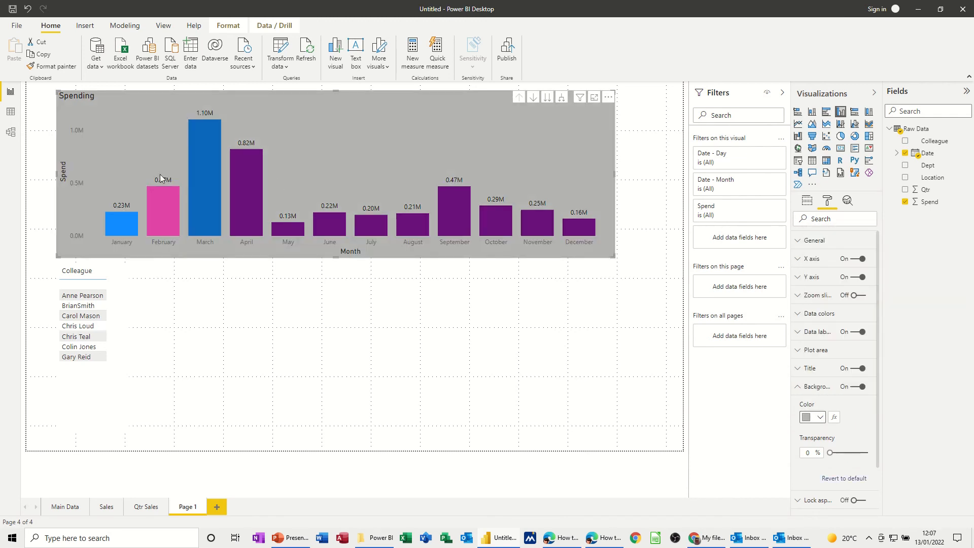
{"action": "left_click", "coordinate": [801, 388]}
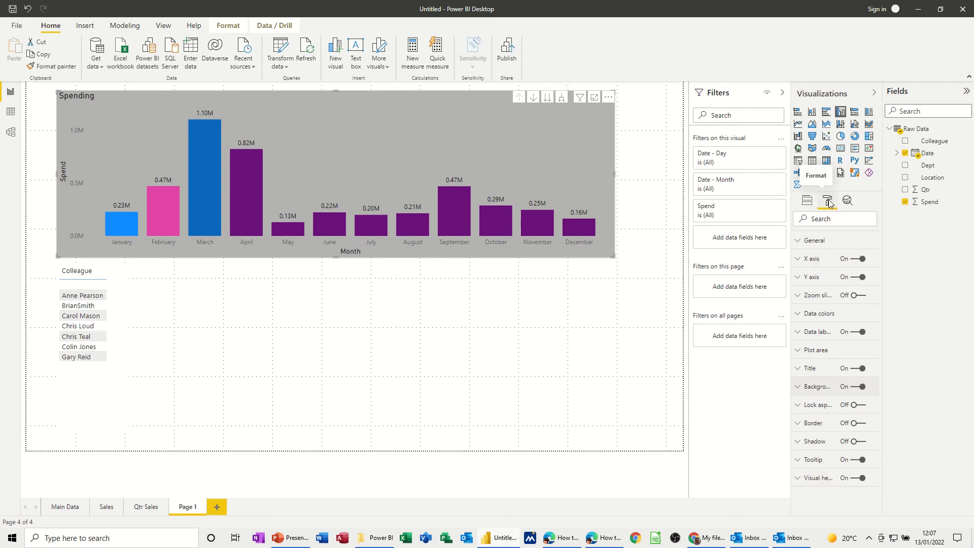
Step: Try a constant line on the Spending column chart and remove it again
{"action": "left_click", "coordinate": [846, 202]}
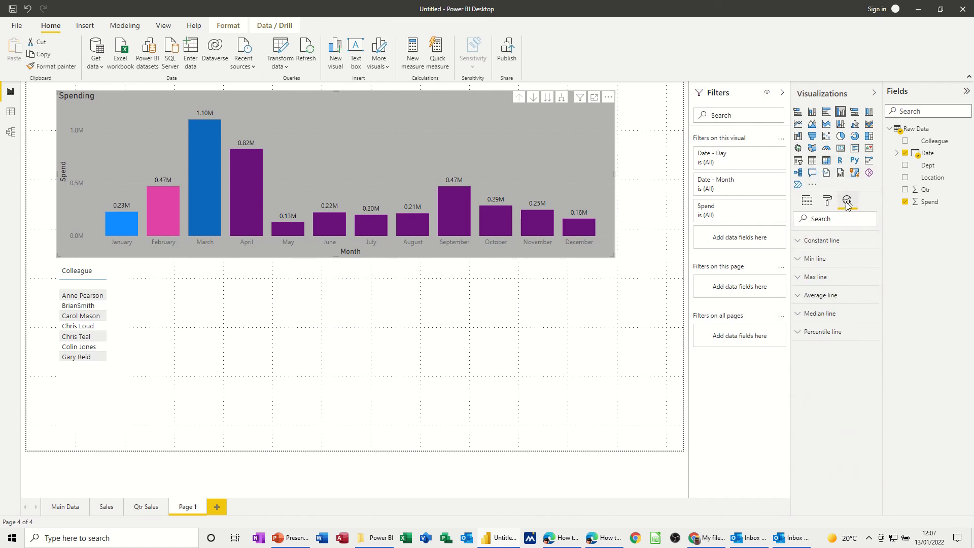
{"action": "left_click", "coordinate": [799, 245]}
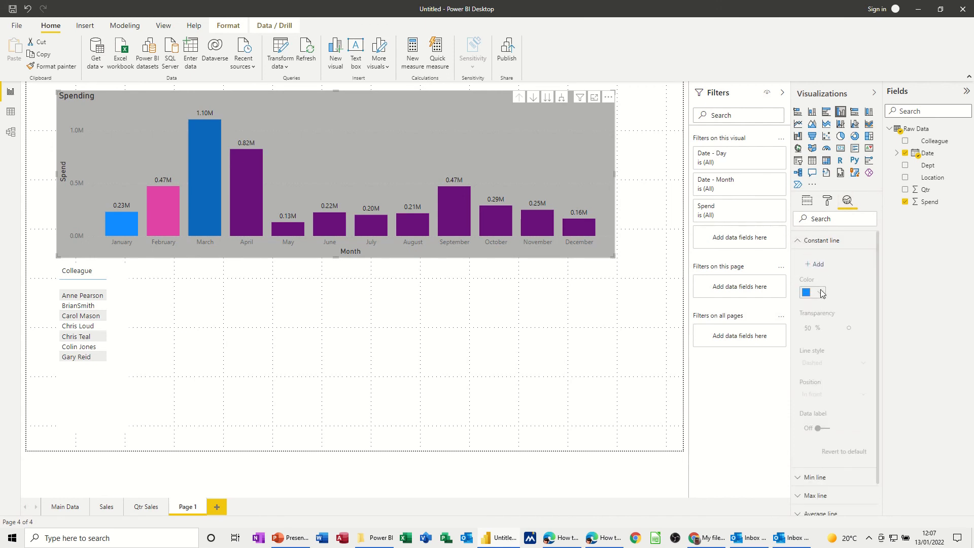
{"action": "left_click", "coordinate": [814, 264]}
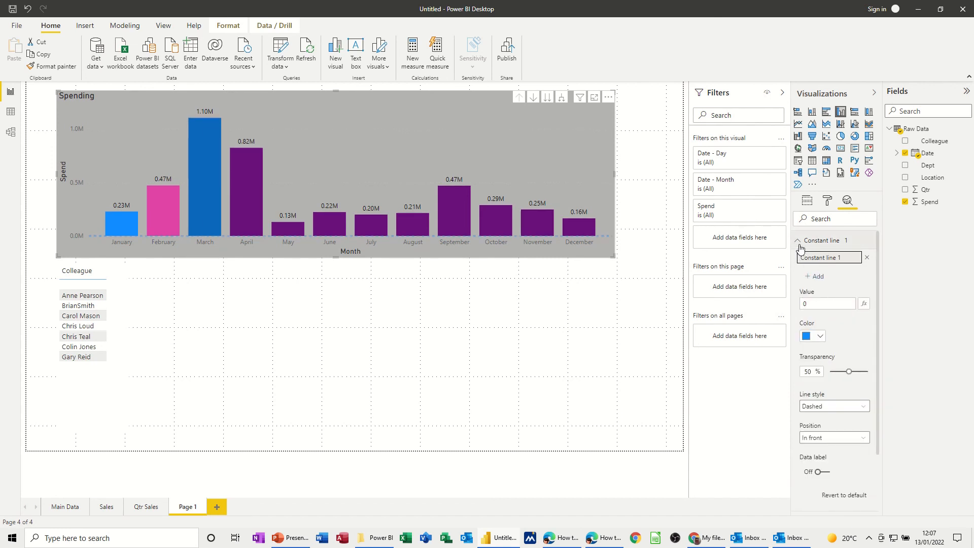
{"action": "left_click", "coordinate": [867, 259]}
{"action": "left_click", "coordinate": [798, 242]}
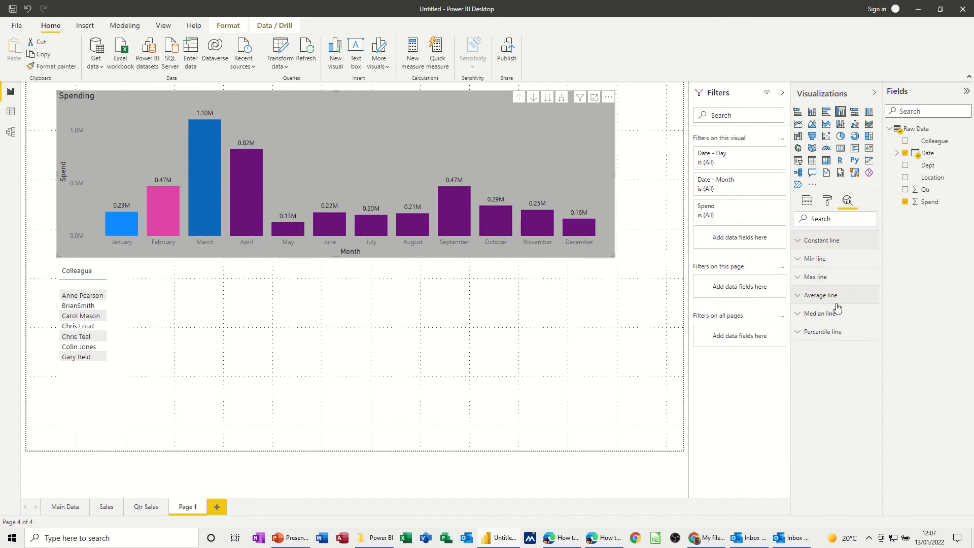
Step: Add a percentile line at 90% of the Spend measure to the Spending column chart
{"action": "left_click", "coordinate": [799, 334]}
{"action": "left_click", "coordinate": [812, 350]}
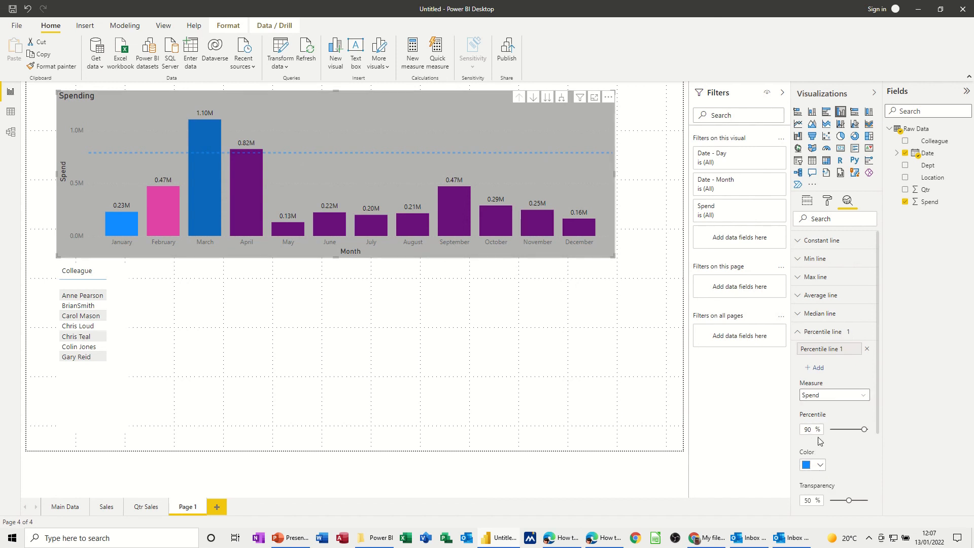
{"action": "left_click", "coordinate": [801, 334]}
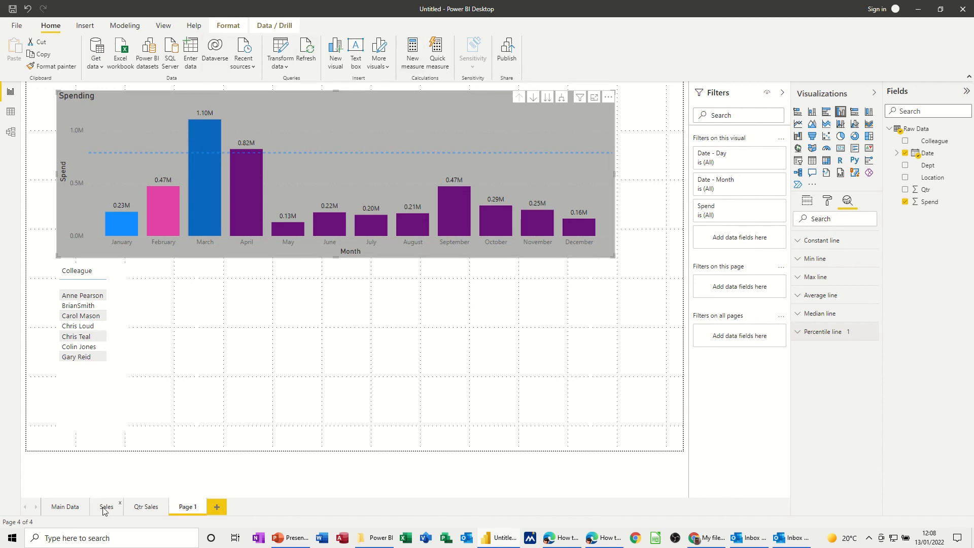
Step: Review the Main Data, Sales and Qtr Sales report pages in turn and return to Page 1
{"action": "left_click", "coordinate": [68, 509]}
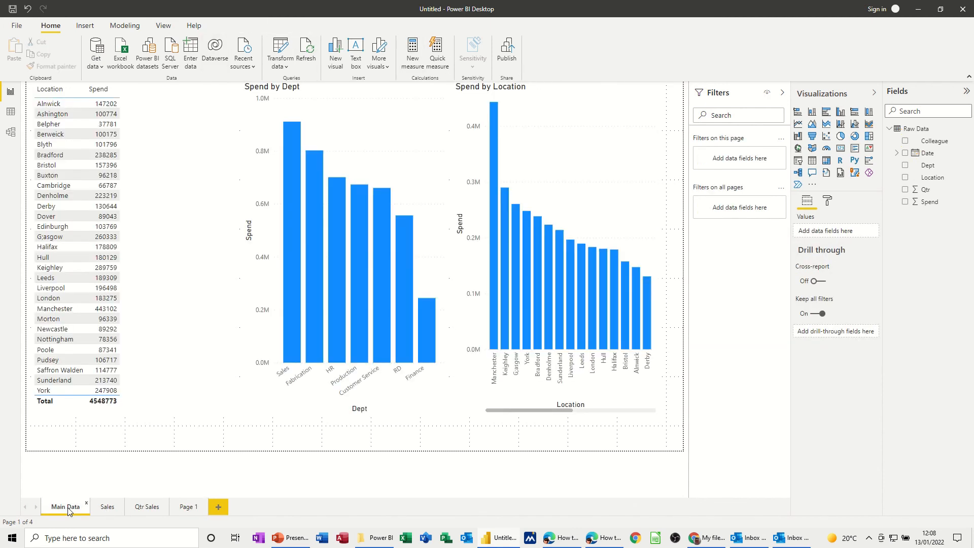
{"action": "left_click", "coordinate": [105, 509]}
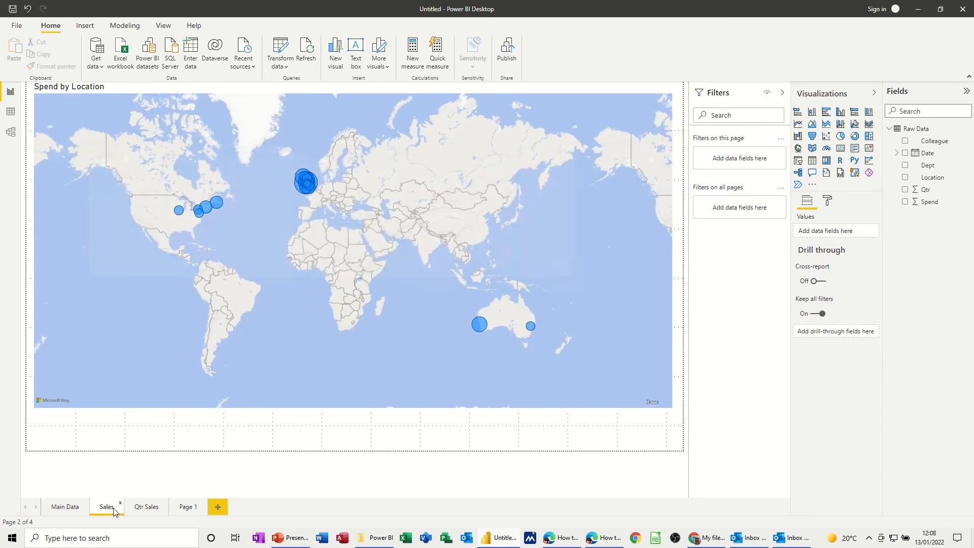
{"action": "left_click", "coordinate": [146, 508]}
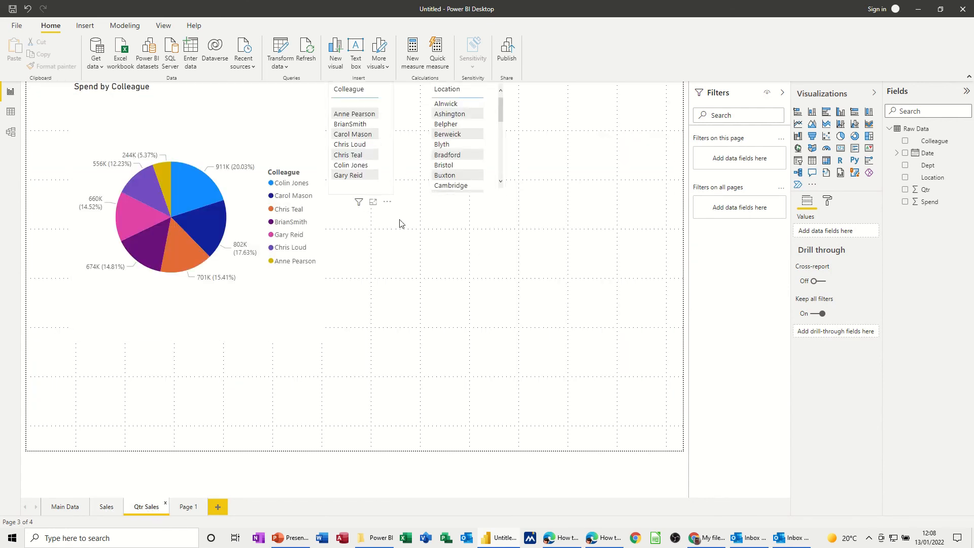
{"action": "left_click", "coordinate": [188, 507]}
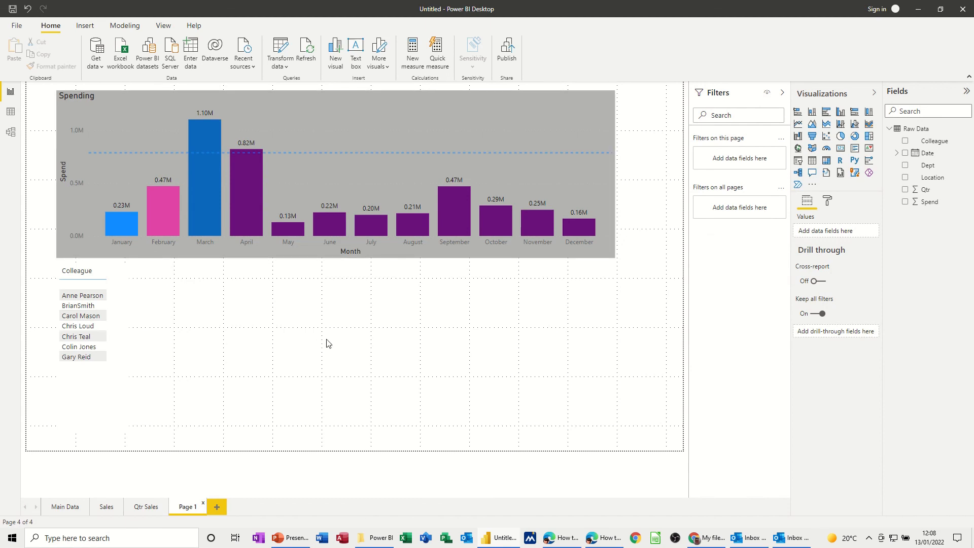